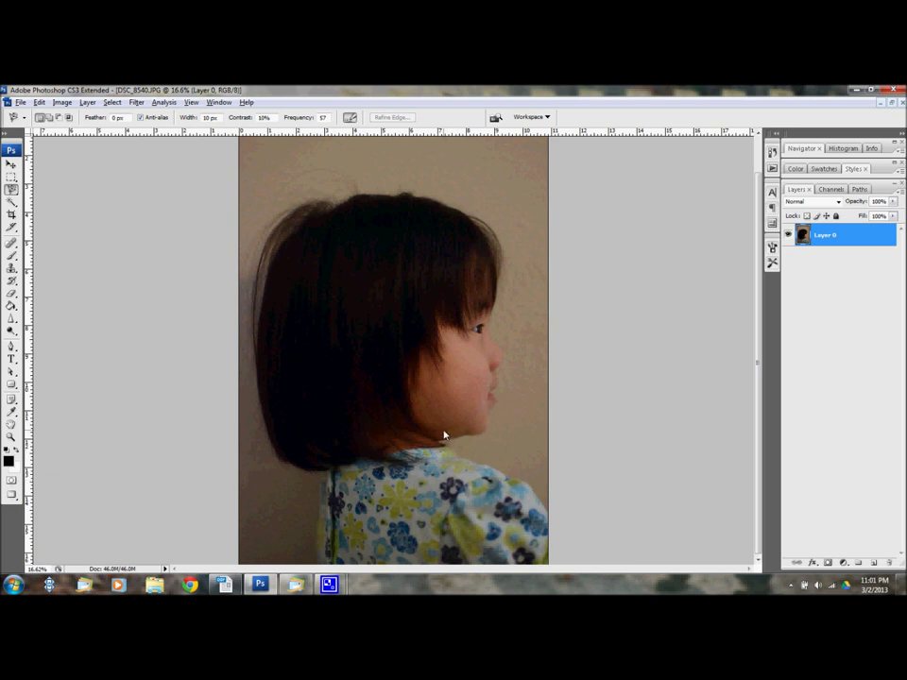
click(13, 177)
scroll(469, 386, up, 4)
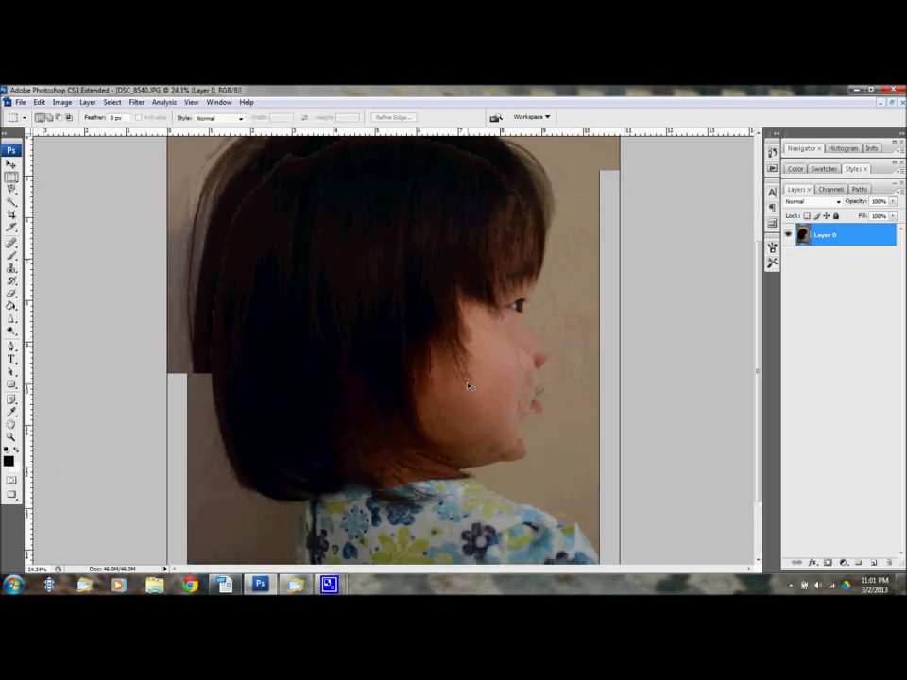
drag(759, 348, 760, 324)
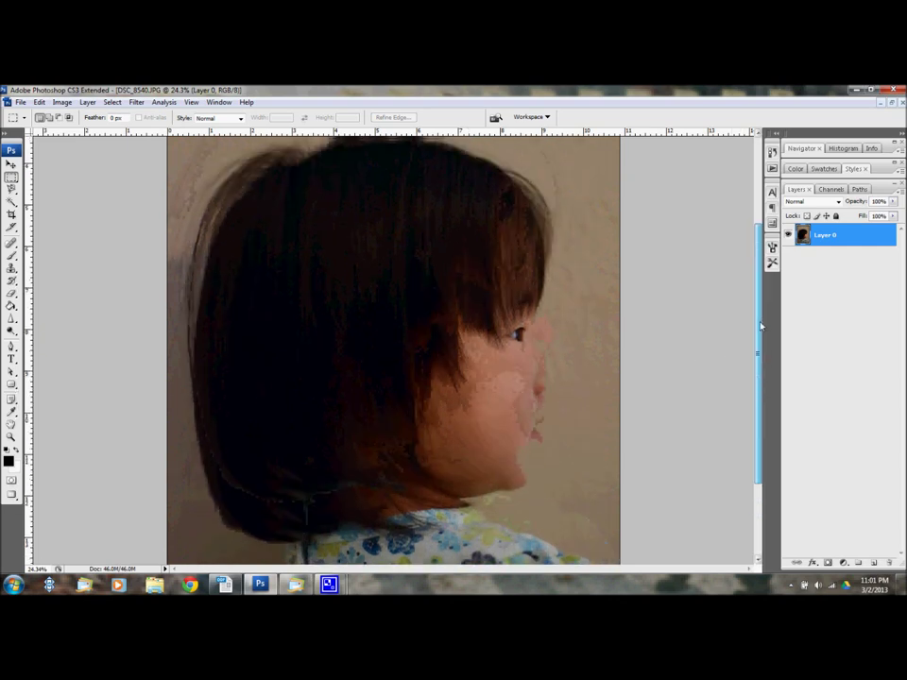
click(12, 190)
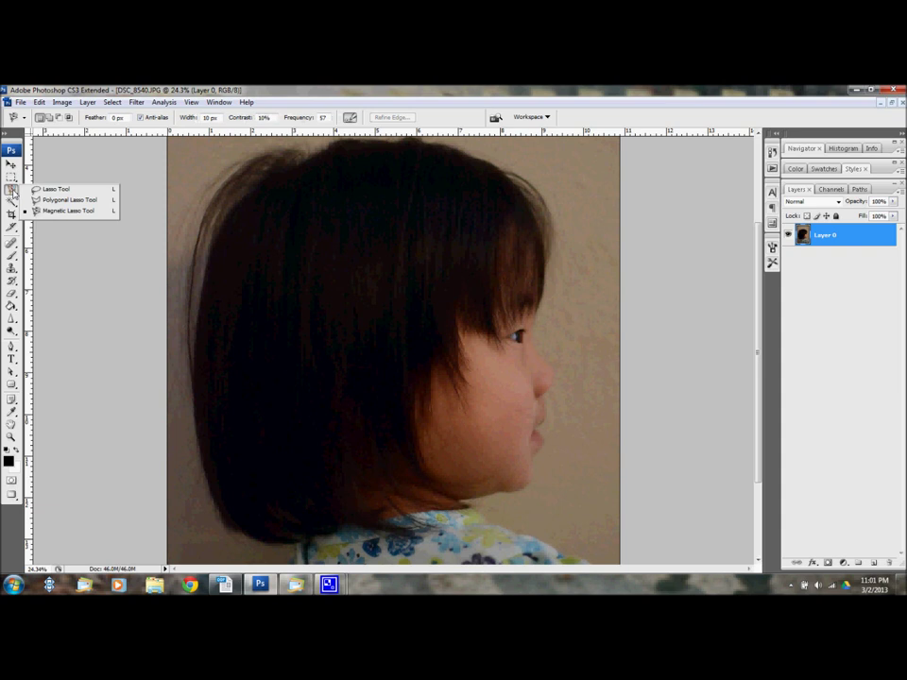
click(52, 214)
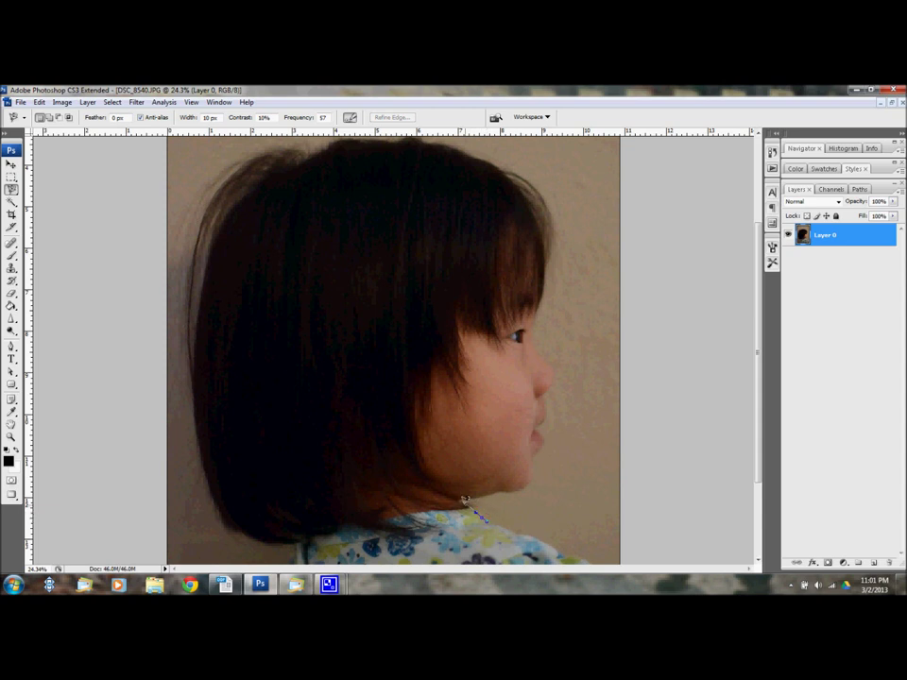
double_click(513, 492)
key(ctrl+d)
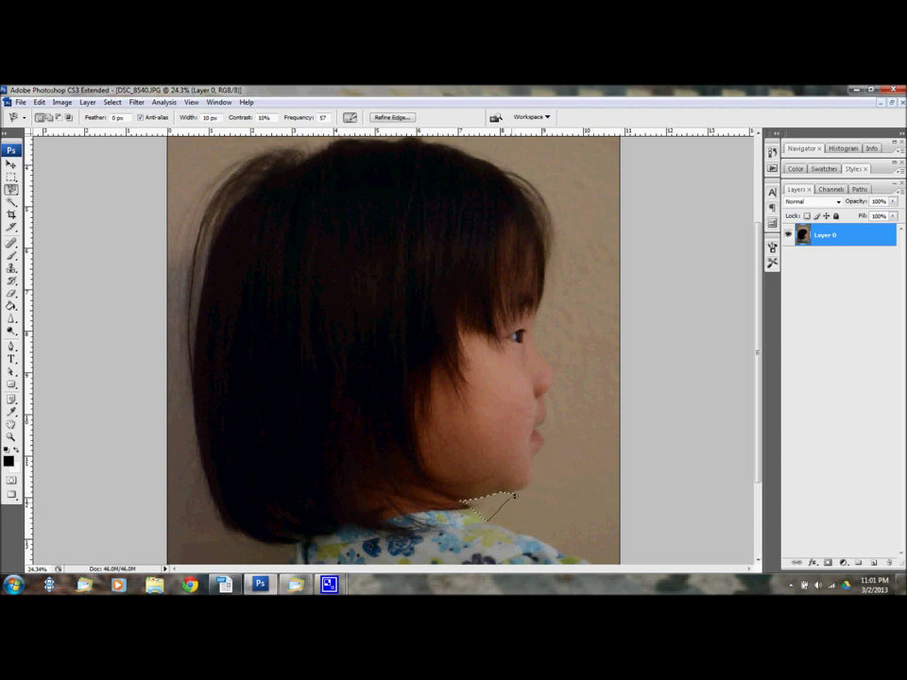
Step: Start a Magnetic Lasso outline at the shirt collar and trace along the chin, lips and nose up to the forehead
scroll(492, 516, up, 4)
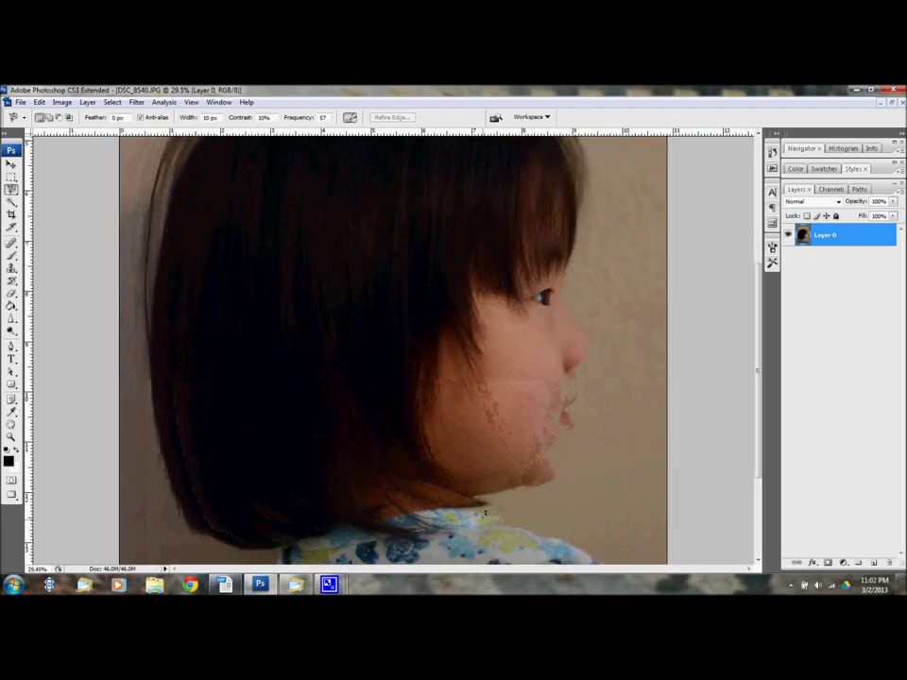
scroll(527, 512, up, 1)
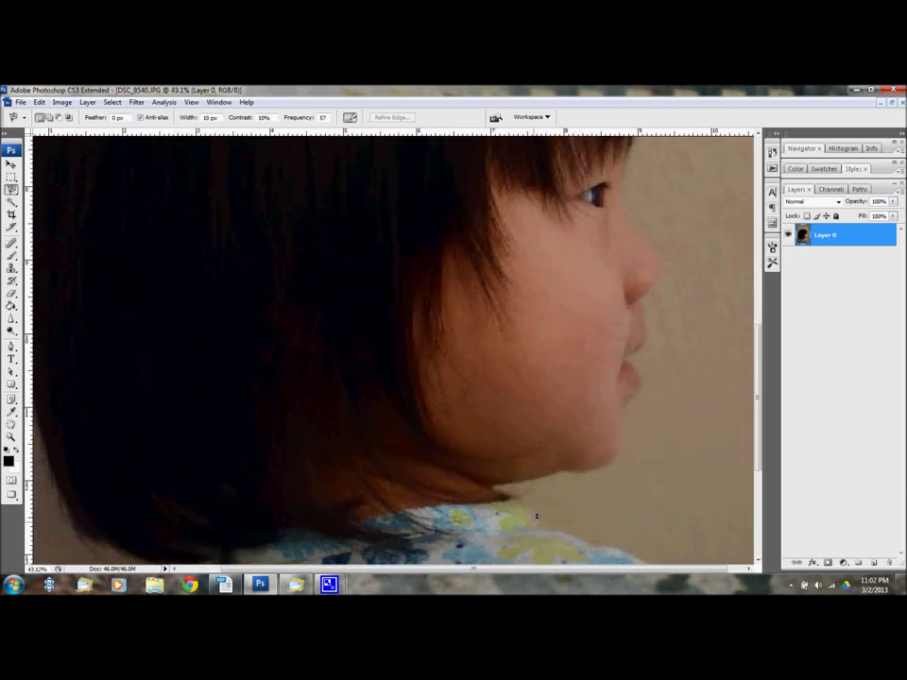
click(540, 521)
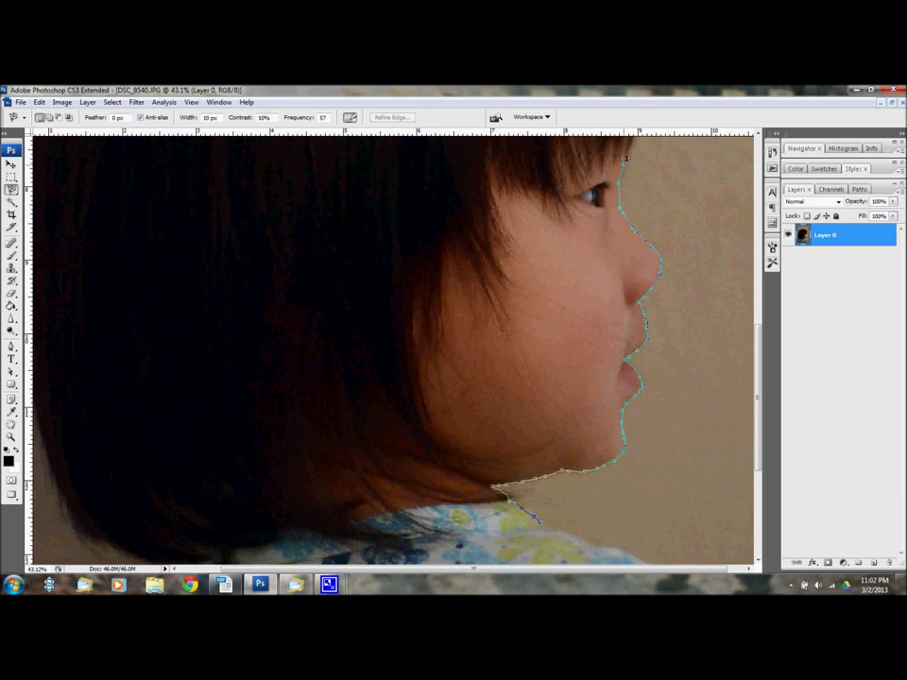
drag(636, 146, 643, 295)
drag(649, 238, 656, 411)
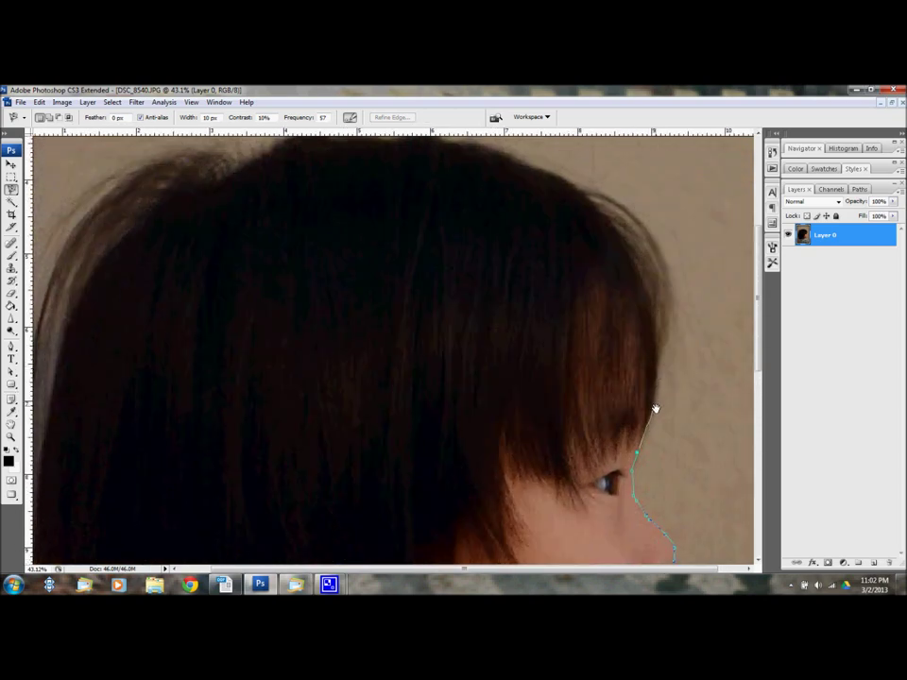
Step: Continue the Magnetic Lasso outline from the fringe over the top of the head and down the back of the hair
click(654, 407)
click(654, 400)
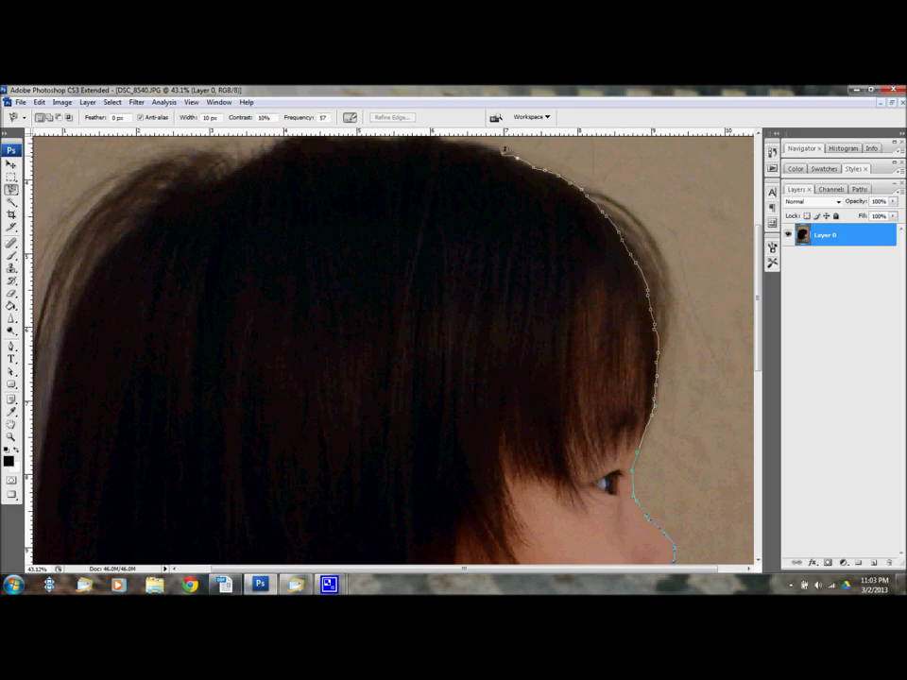
scroll(496, 145, up, 3)
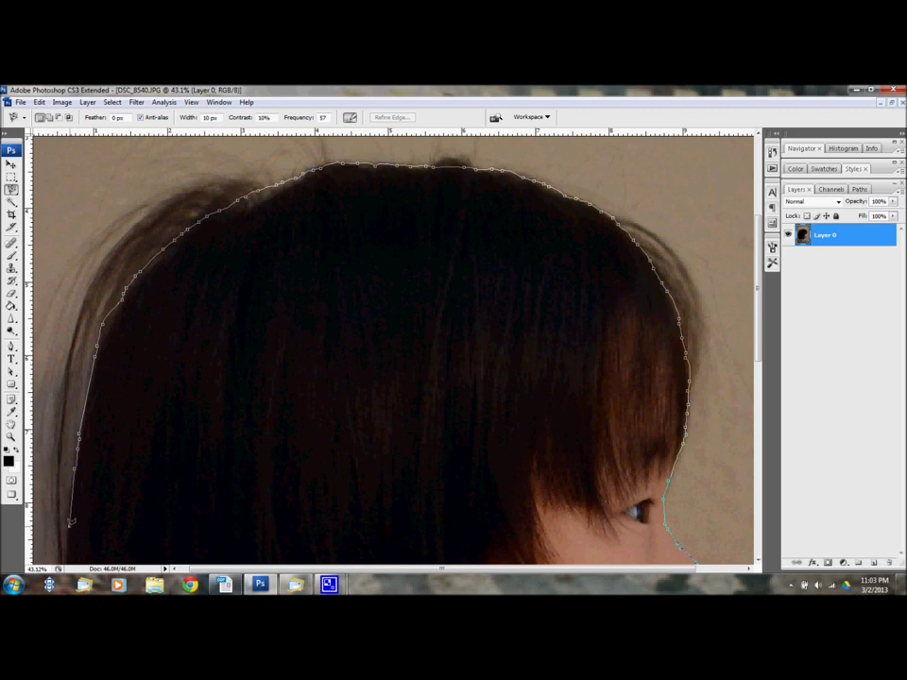
mouse_move(62, 554)
mouse_down()
mouse_move(73, 562)
mouse_move(103, 411)
mouse_move(98, 336)
mouse_up()
scroll(94, 430, down, 3)
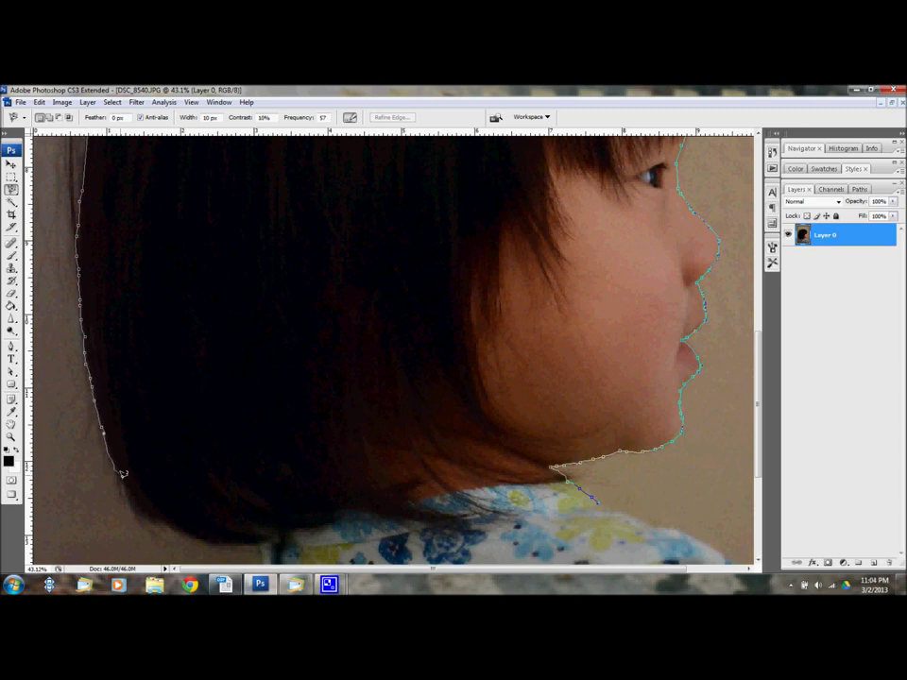
Step: Trace under the hair and down the nape, cross the shirt below the neck, and close the outline at its starting point
mouse_move(164, 519)
mouse_down()
mouse_move(257, 544)
mouse_move(261, 533)
mouse_move(266, 554)
mouse_move(266, 515)
mouse_up()
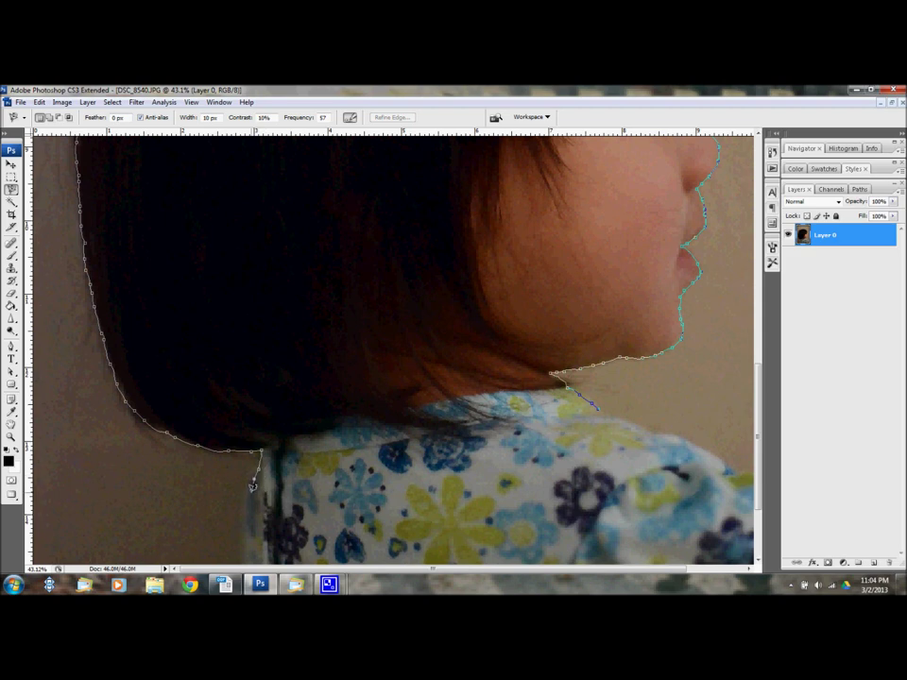
mouse_move(252, 486)
mouse_down()
mouse_move(251, 519)
mouse_move(326, 513)
mouse_move(546, 451)
mouse_up()
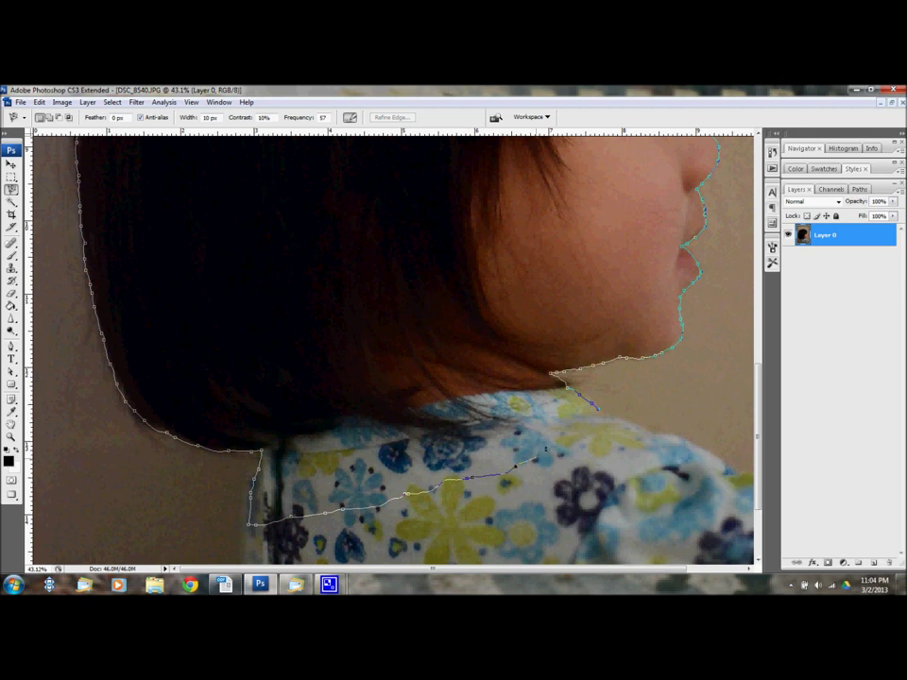
drag(613, 421, 621, 413)
click(601, 404)
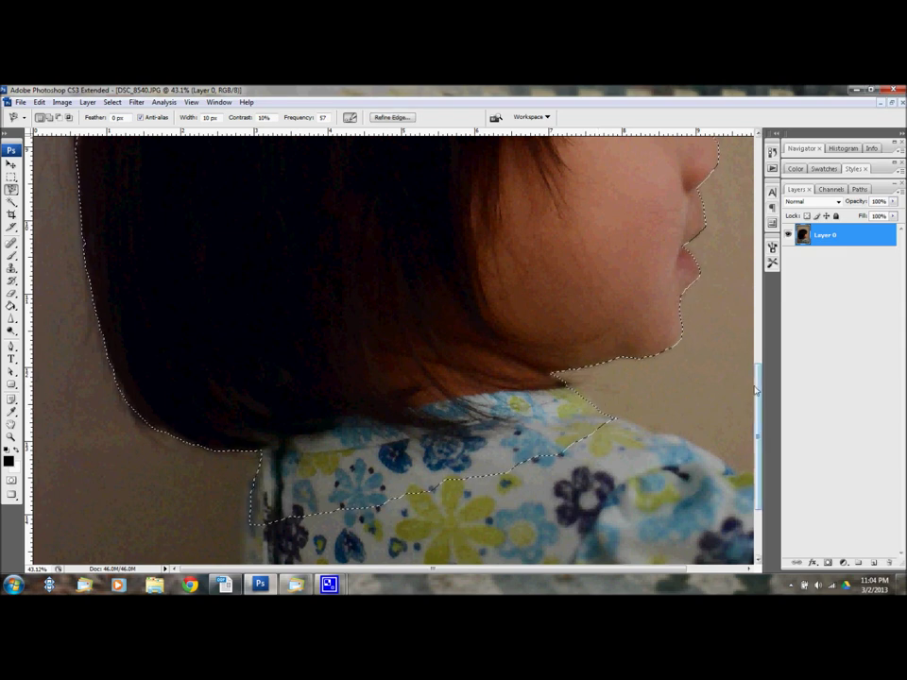
Step: Smooth the head selection with a sample radius of 20 pixels
drag(759, 387, 758, 284)
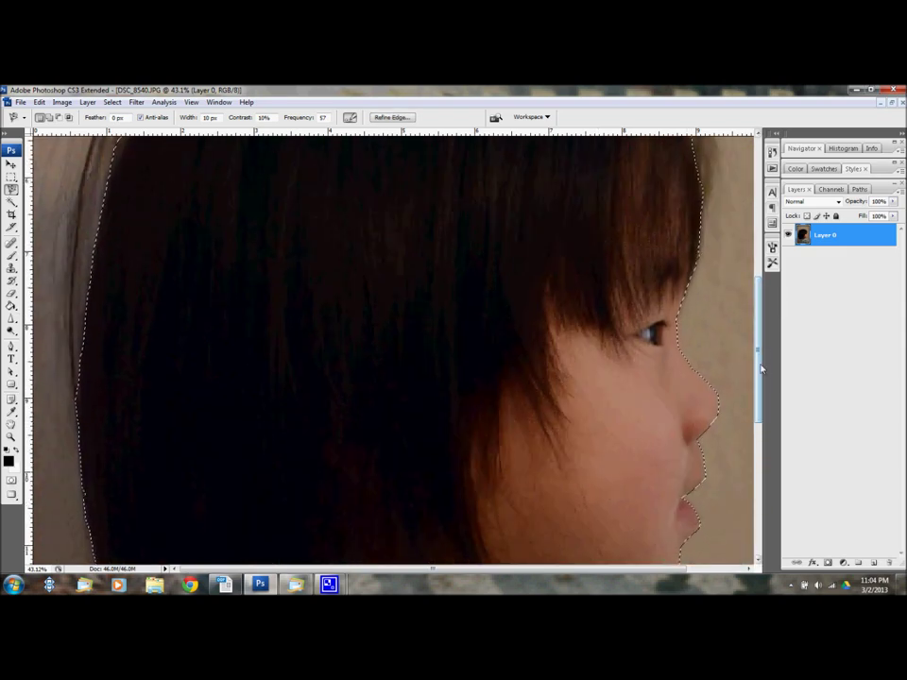
drag(761, 368, 767, 391)
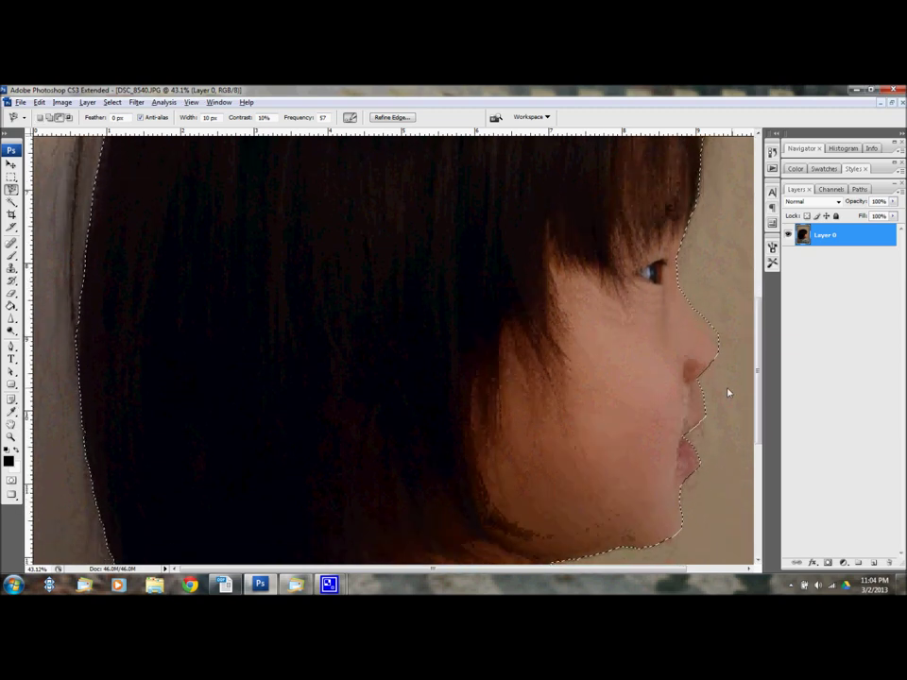
click(12, 177)
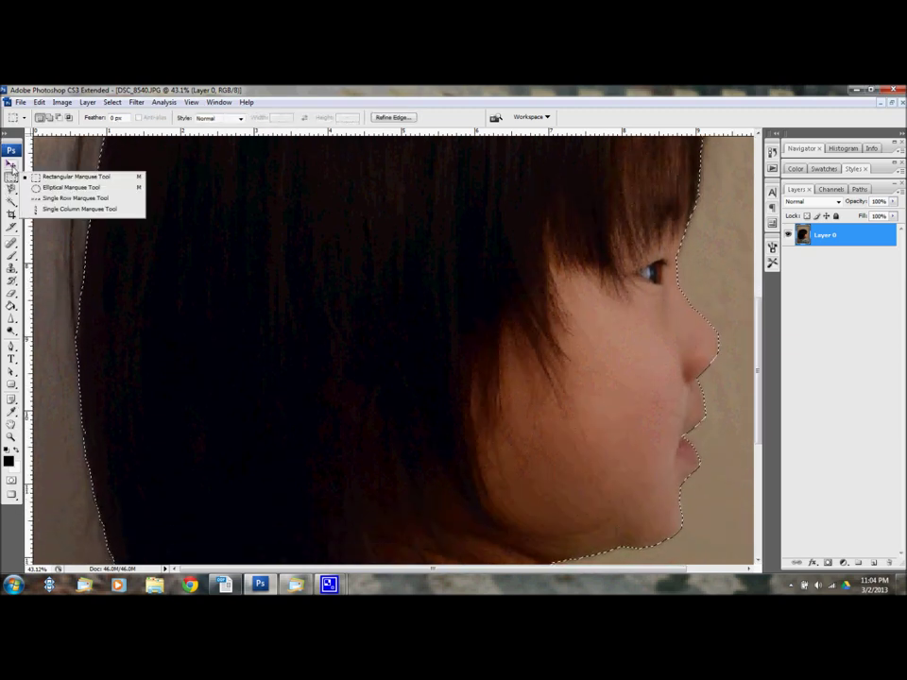
click(11, 163)
scroll(642, 392, up, 4)
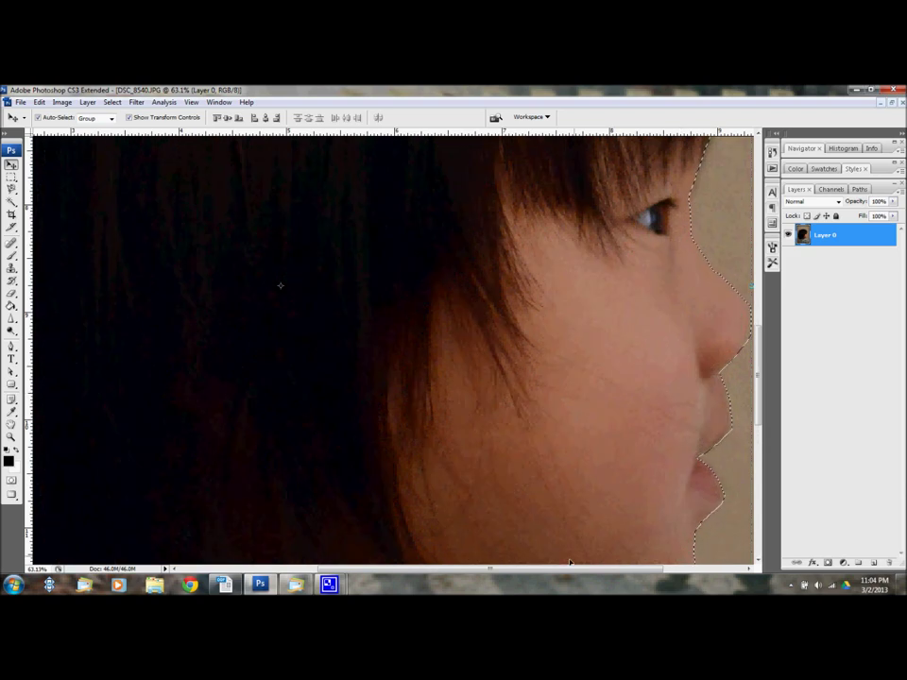
drag(571, 569, 624, 574)
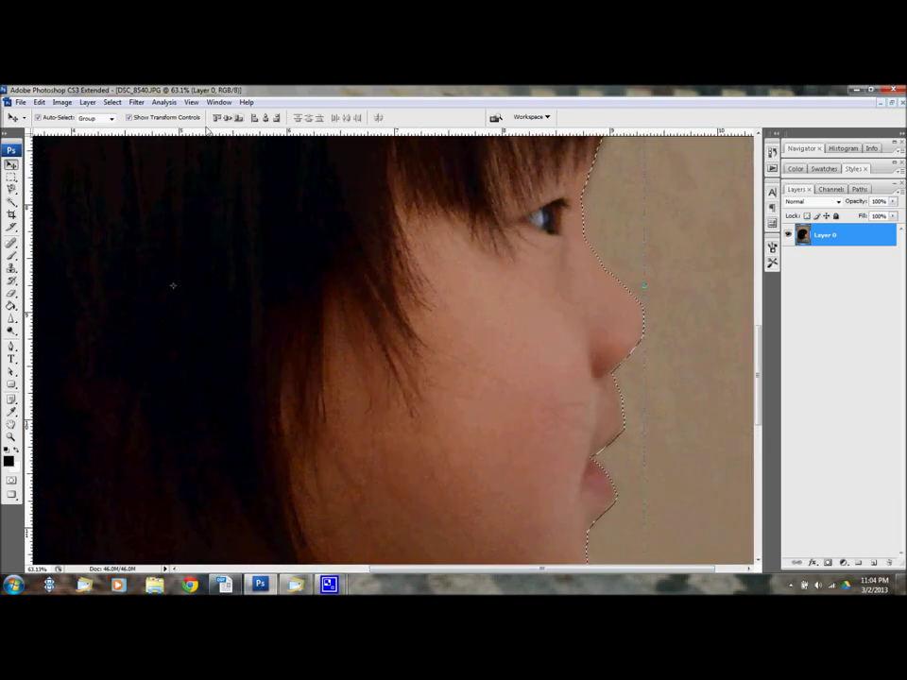
click(11, 178)
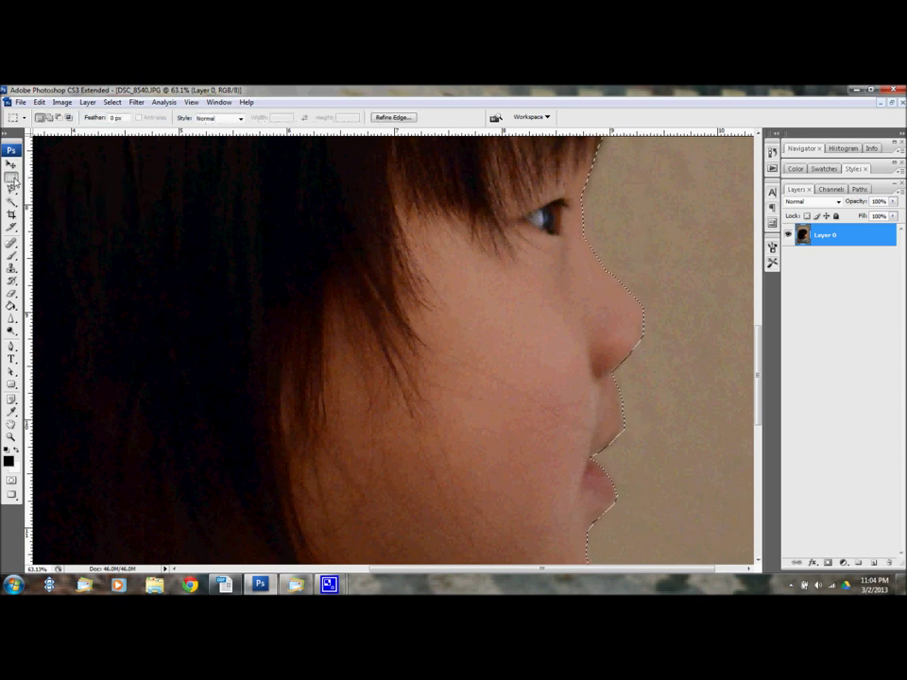
click(60, 104)
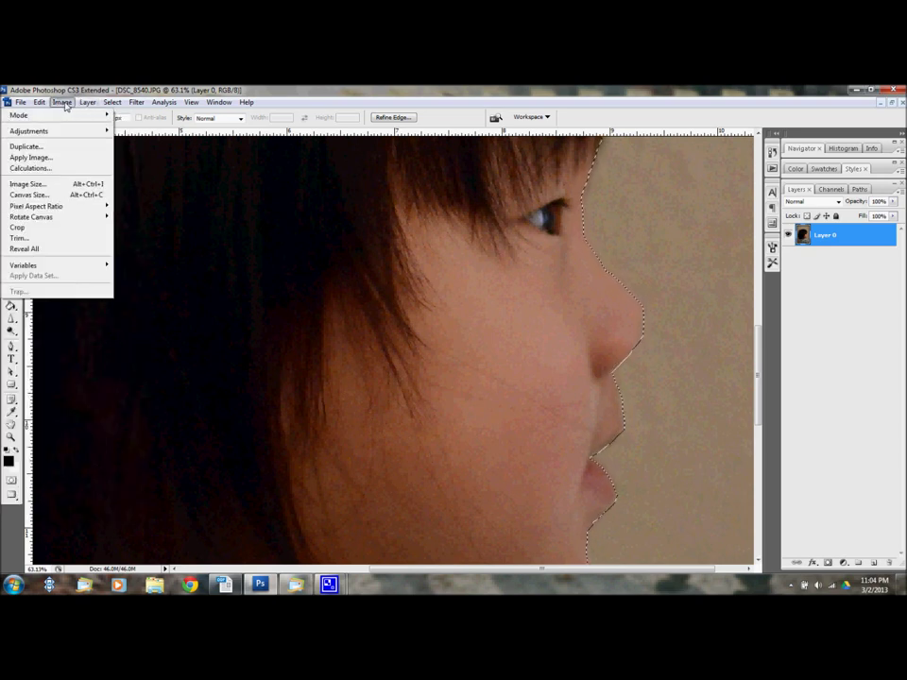
mouse_move(88, 104)
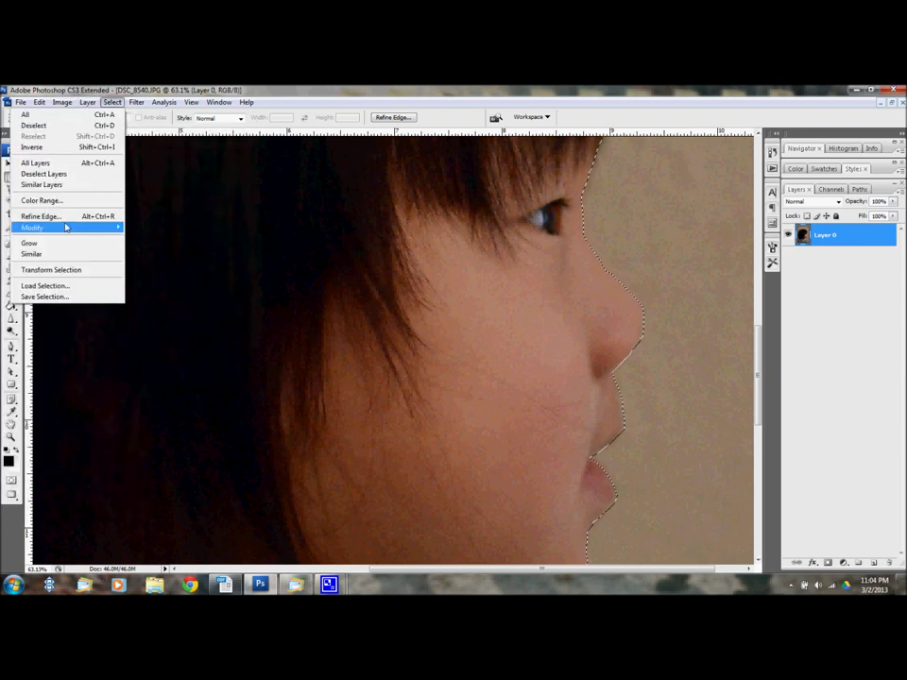
mouse_move(67, 226)
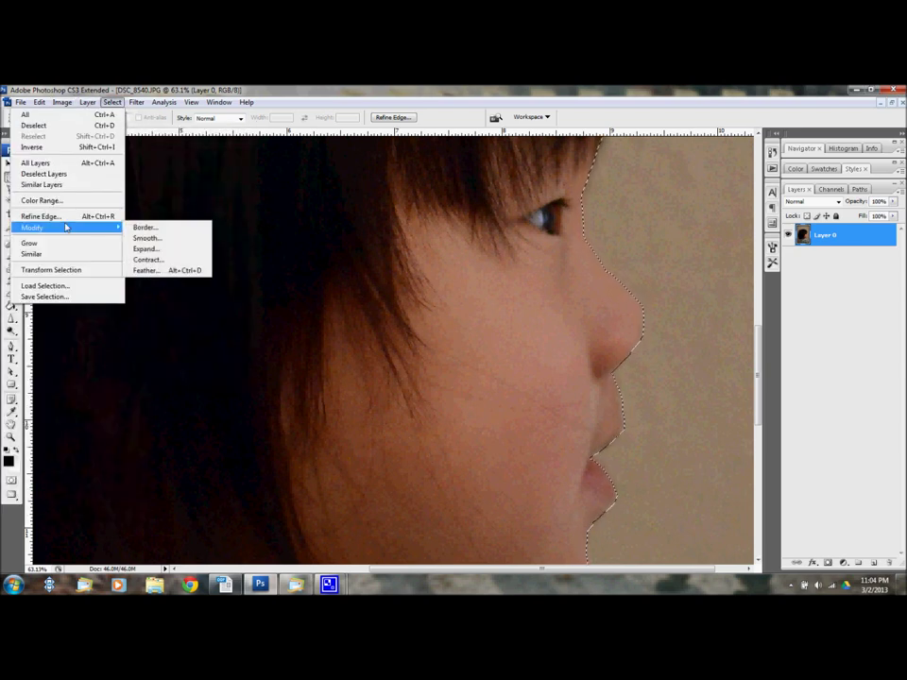
click(148, 239)
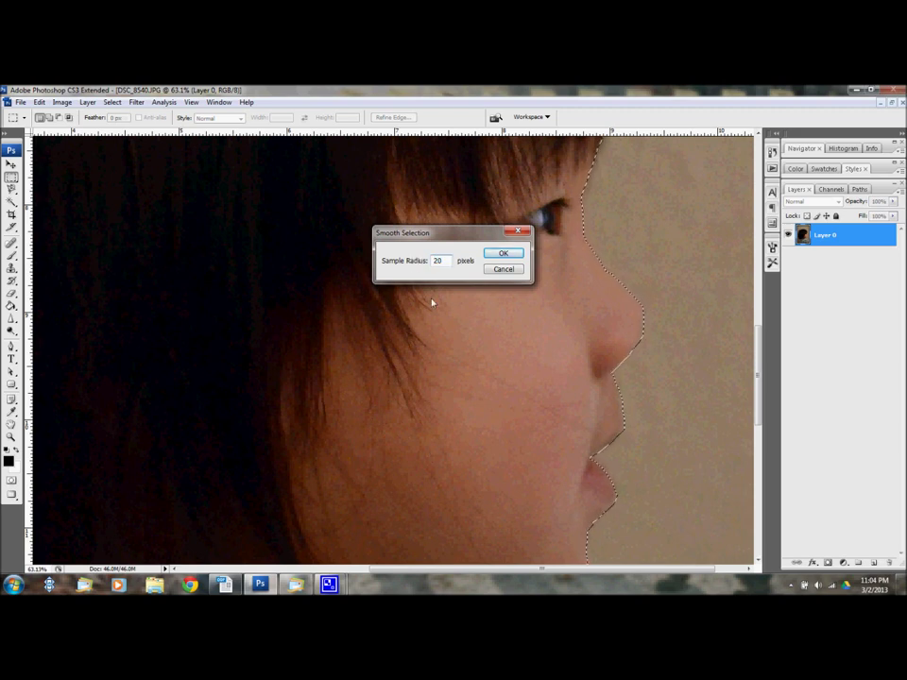
click(504, 254)
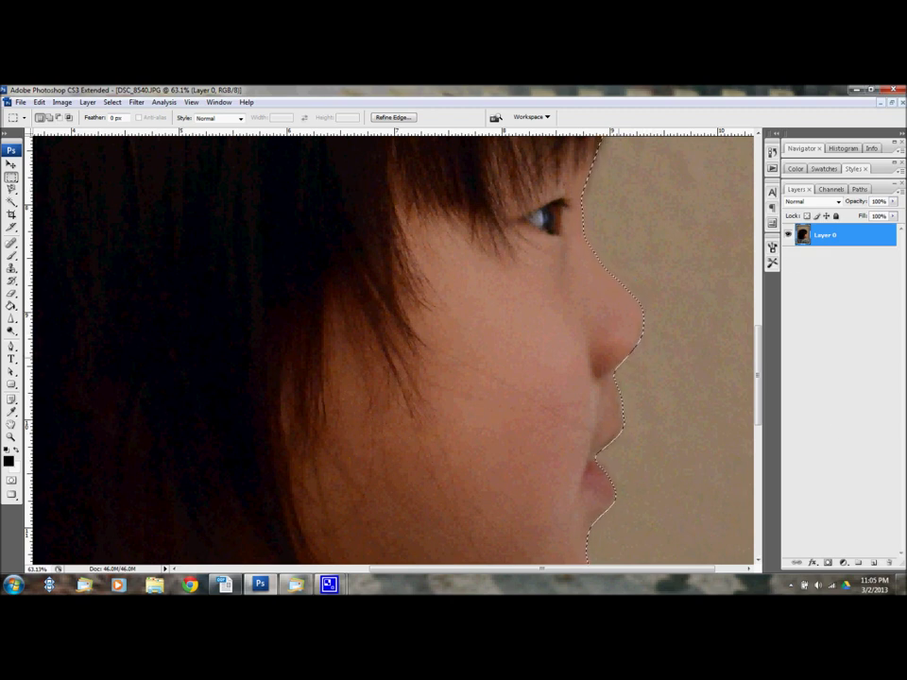
scroll(554, 386, down, 2)
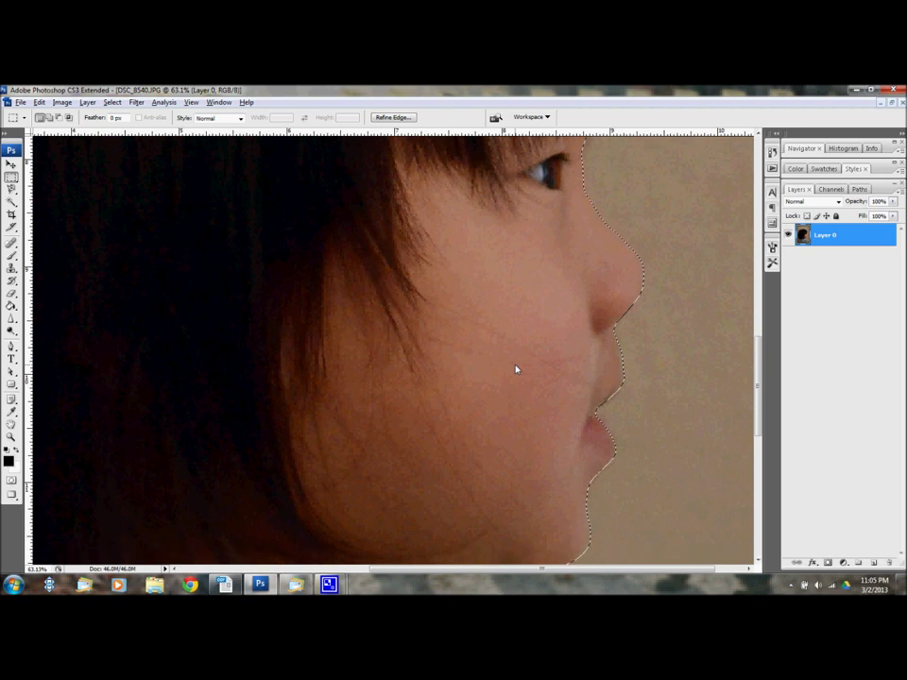
Step: Add a new layer, fill the head selection on it with black using the Paint Bucket, and deselect
click(873, 563)
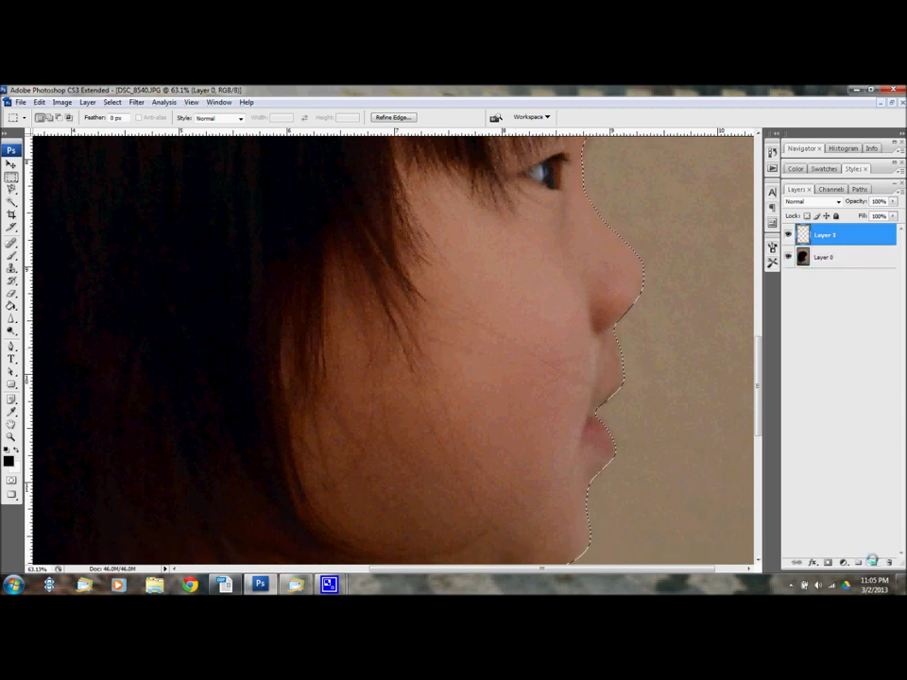
click(11, 305)
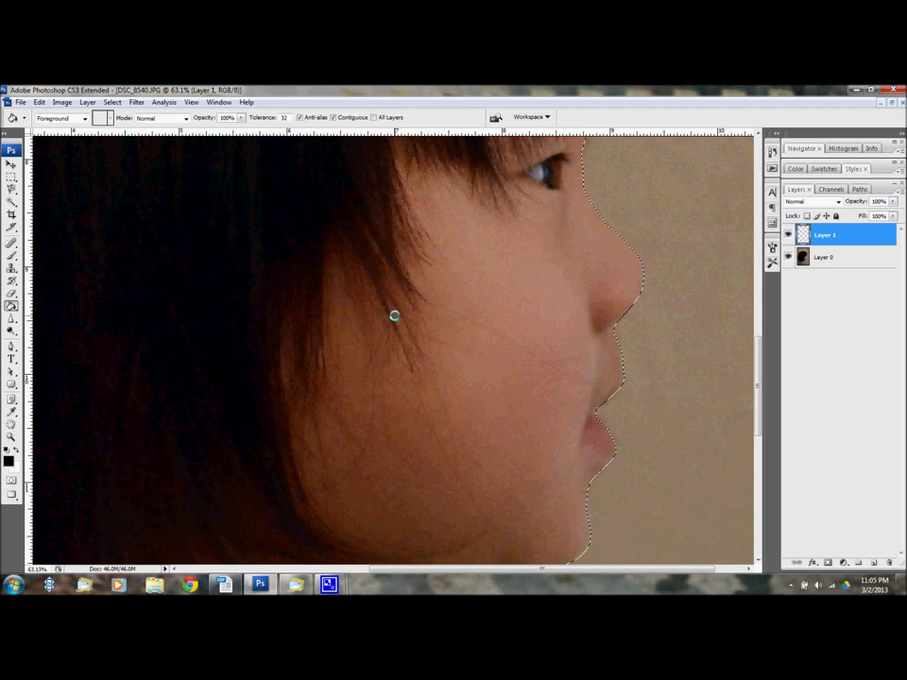
click(394, 316)
click(11, 177)
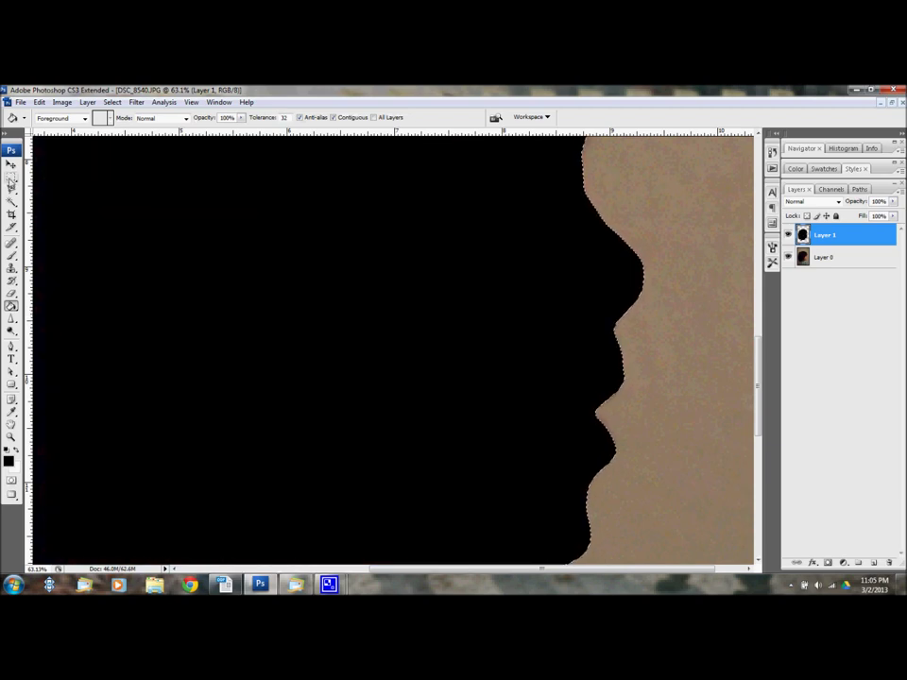
click(205, 224)
Step: Hide the original photo layer, Layer 0, leaving only the black silhouette on a transparent background
scroll(205, 224, down, 12)
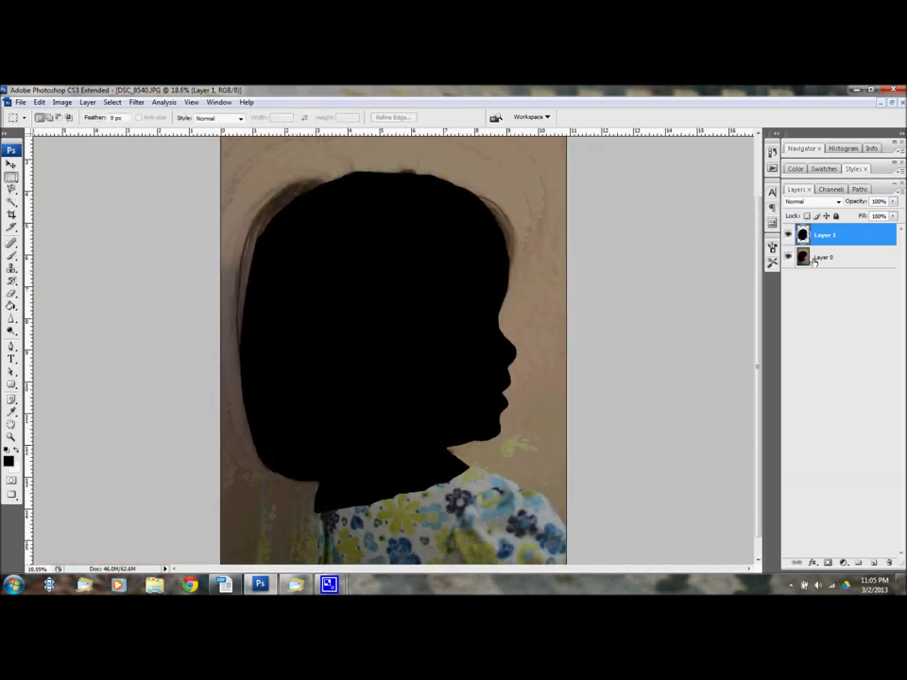
click(813, 259)
click(787, 257)
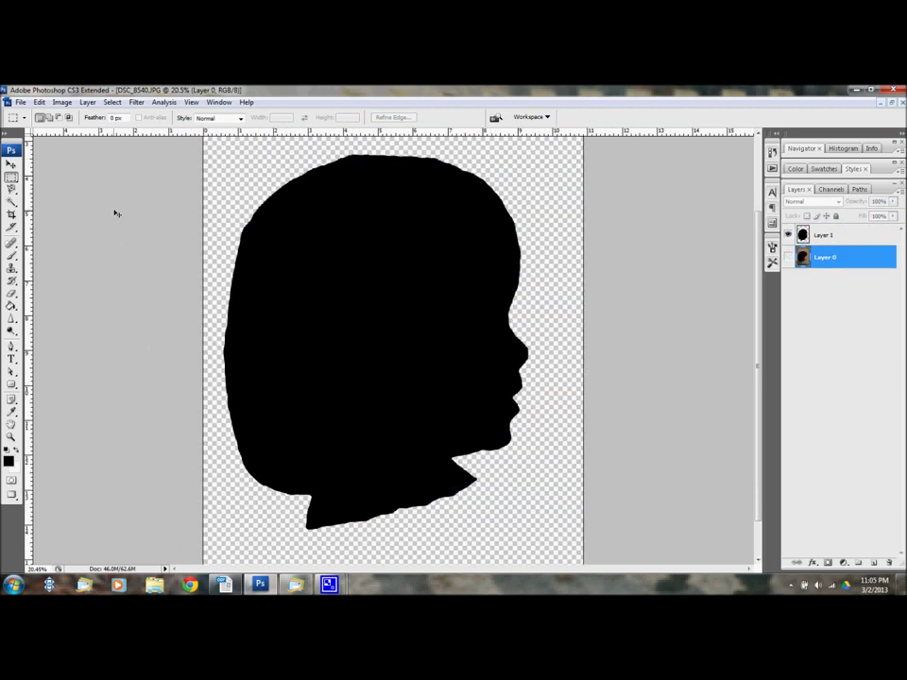
Step: Start saving a copy of the silhouette to the Desktop, naming the file with the child's first name followed by "silhouette"
click(23, 104)
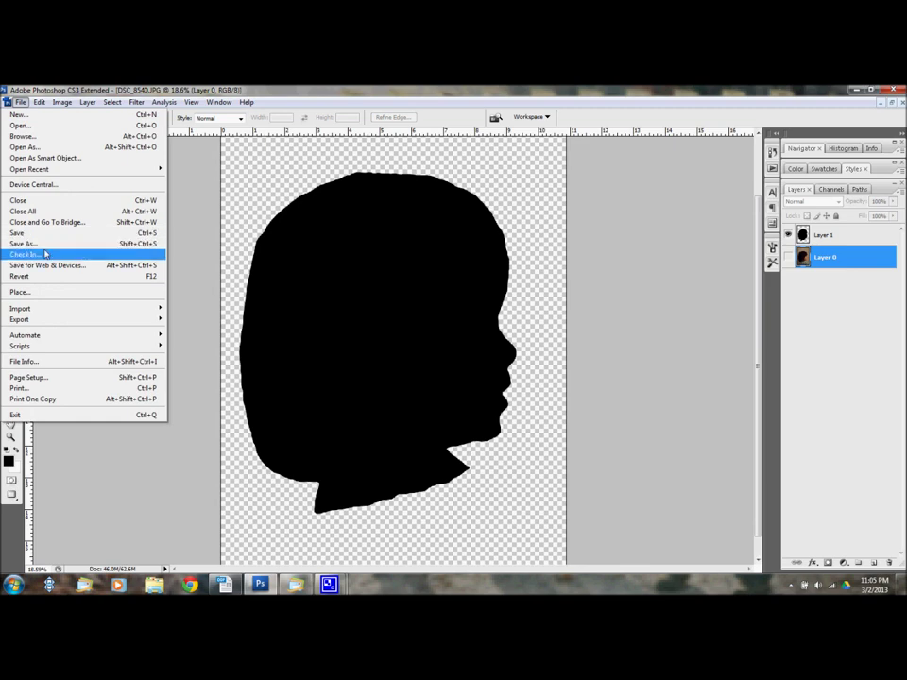
click(44, 248)
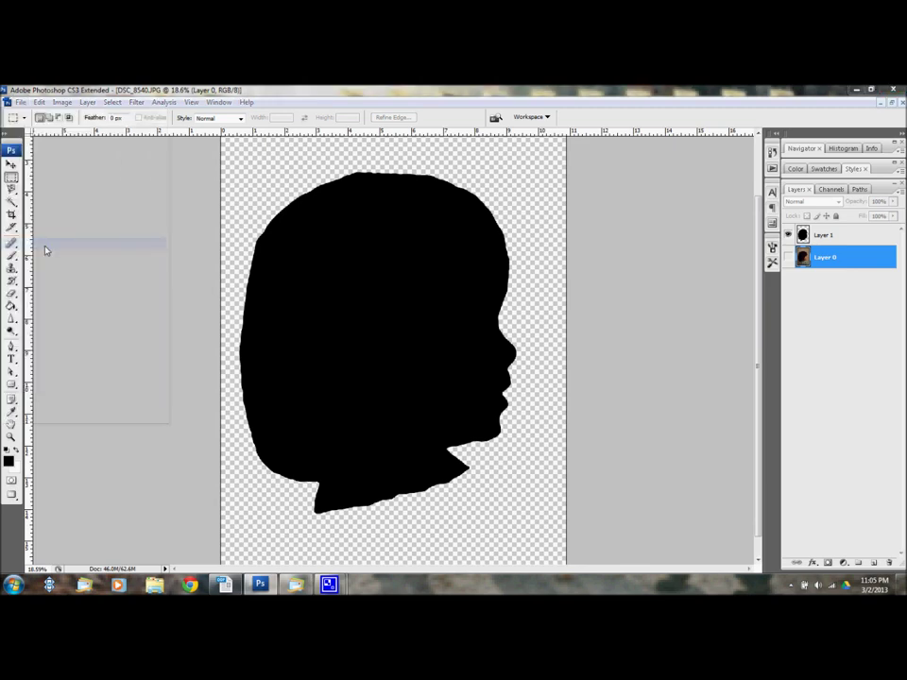
click(395, 238)
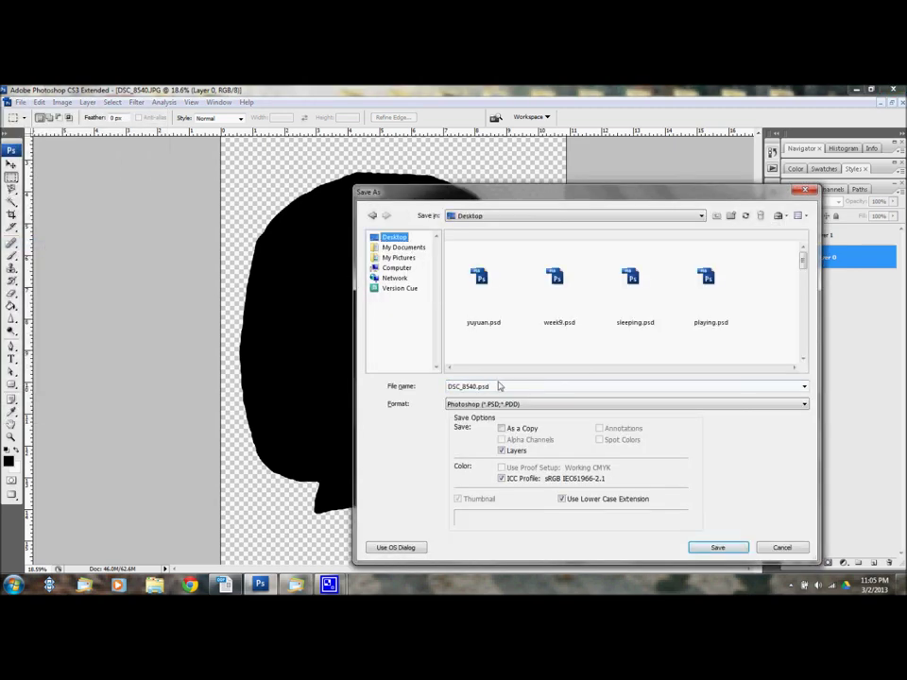
double_click(500, 386)
text(swi)
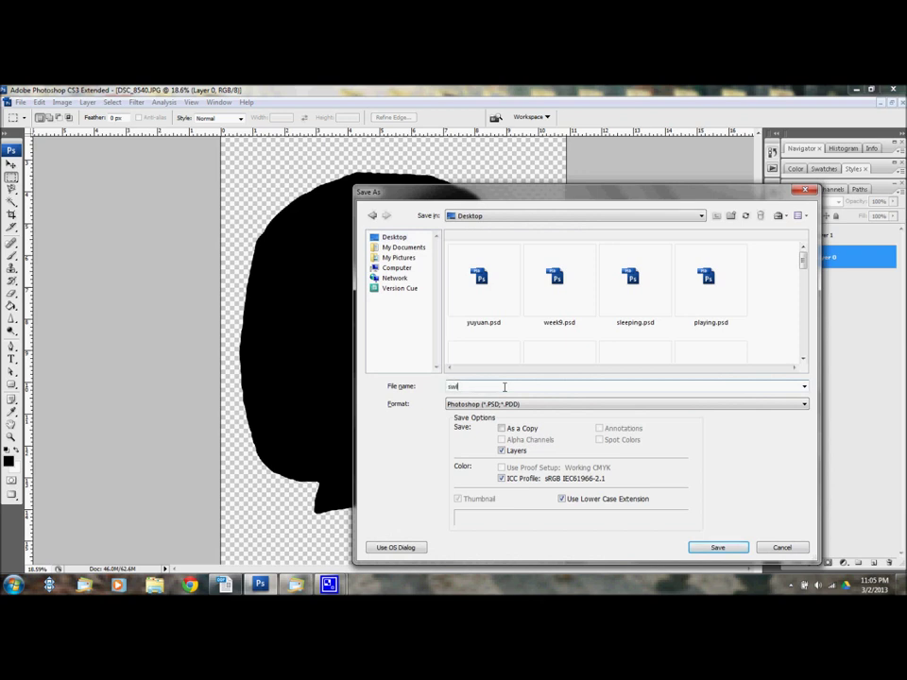
text(w)
key(BackSpace)
key(BackSpace)
text(lydiapng)
key(BackSpace)
key(BackSpace)
key(BackSpace)
text(silh)
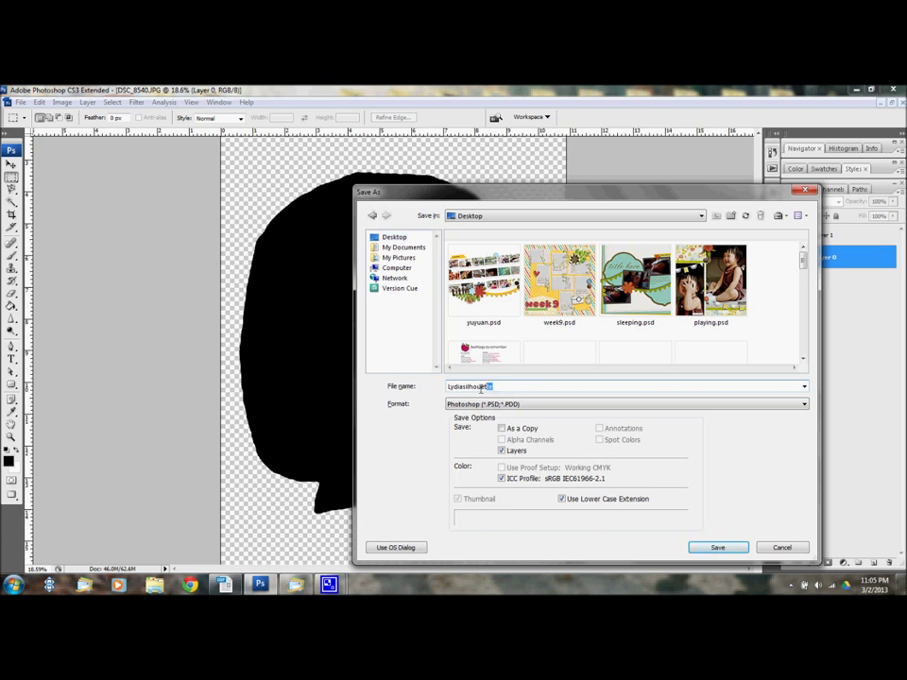
text(ouette)
Step: Set the file format to PNG and save the silhouette with interlacing set to None
click(804, 404)
scroll(605, 473, down, 1)
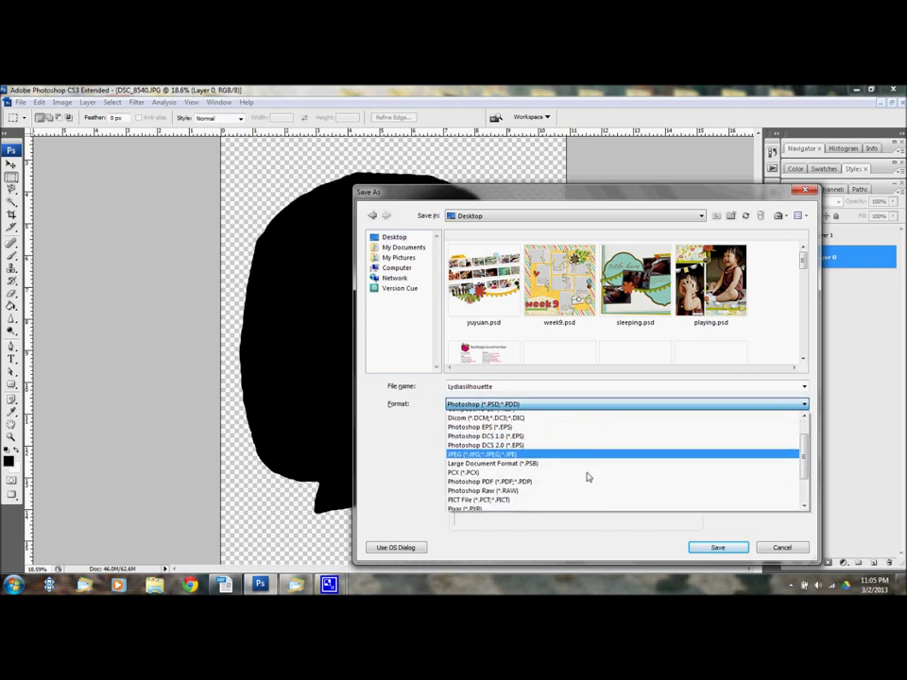
scroll(473, 493, down, 1)
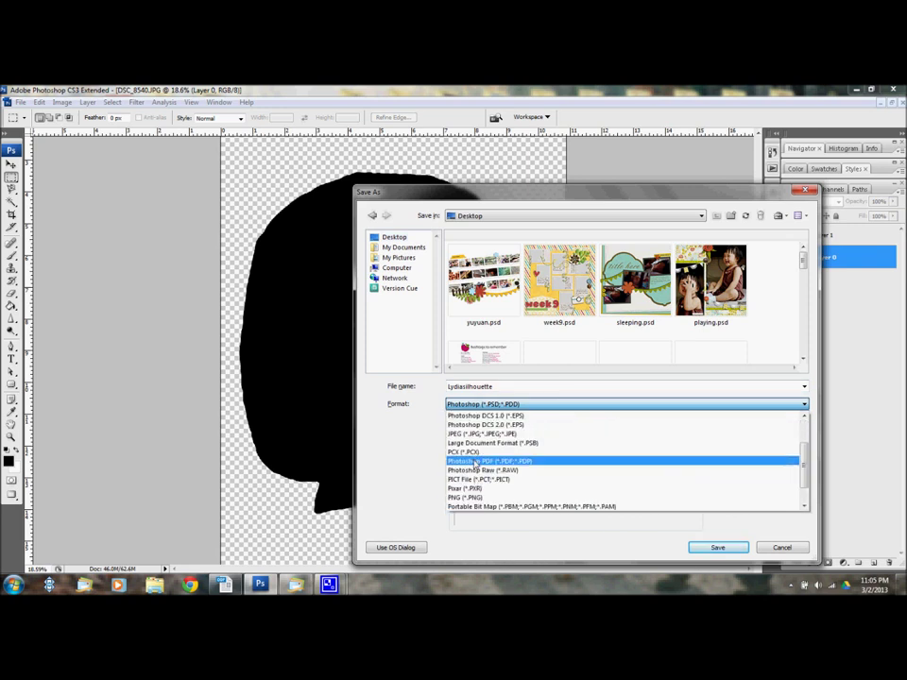
click(473, 497)
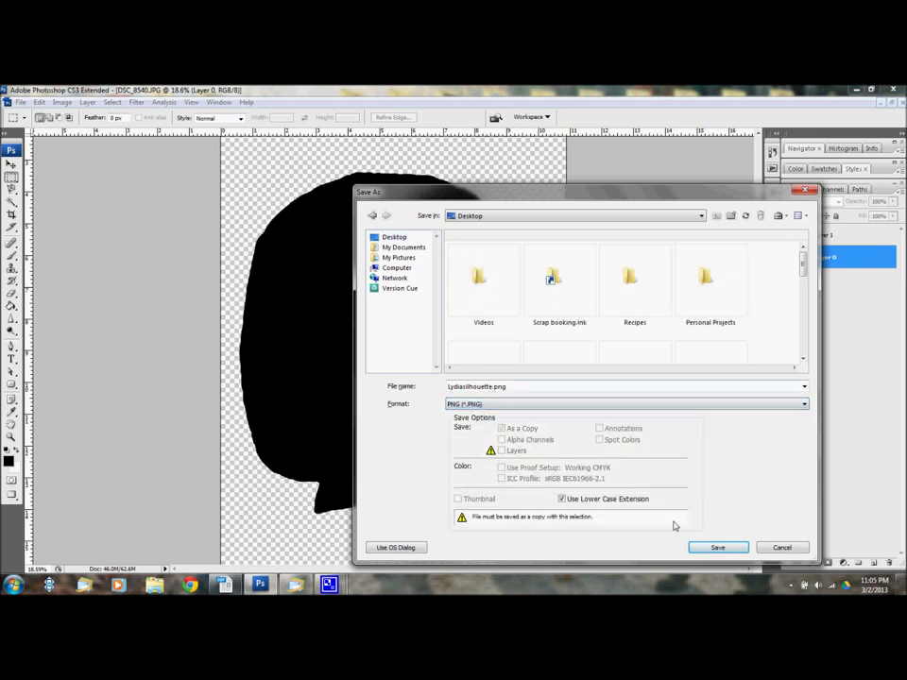
click(715, 549)
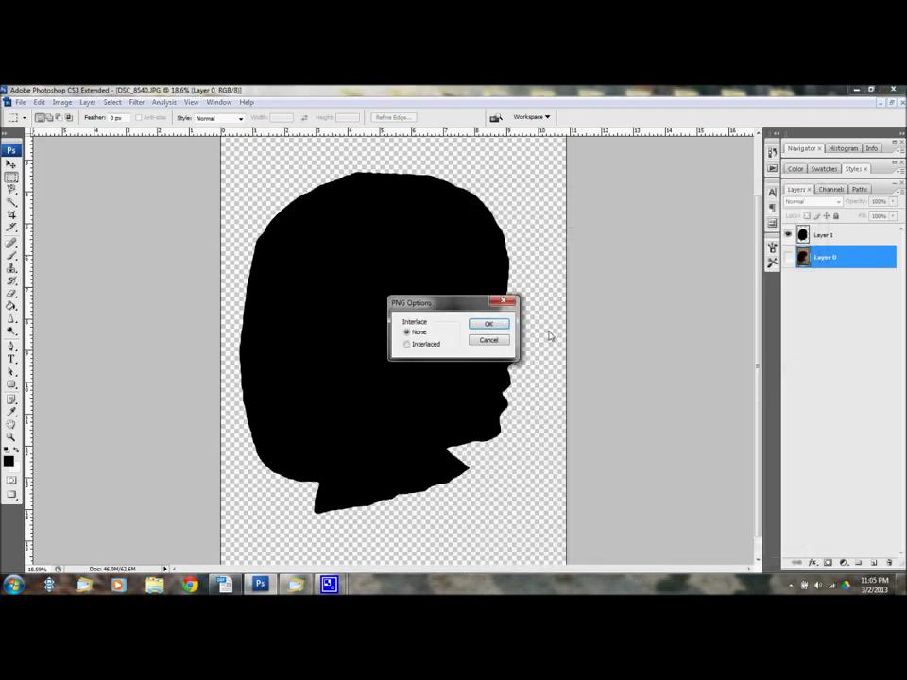
click(489, 325)
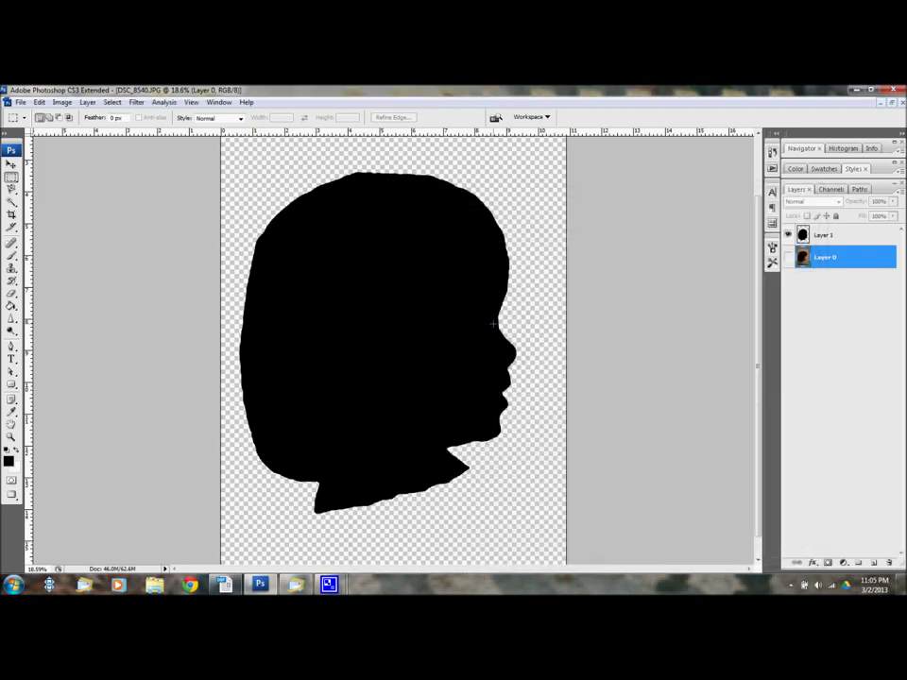
Step: Float the DSC_8540.JPG document in its own narrower window and move it aside to free workspace
click(12, 497)
click(58, 494)
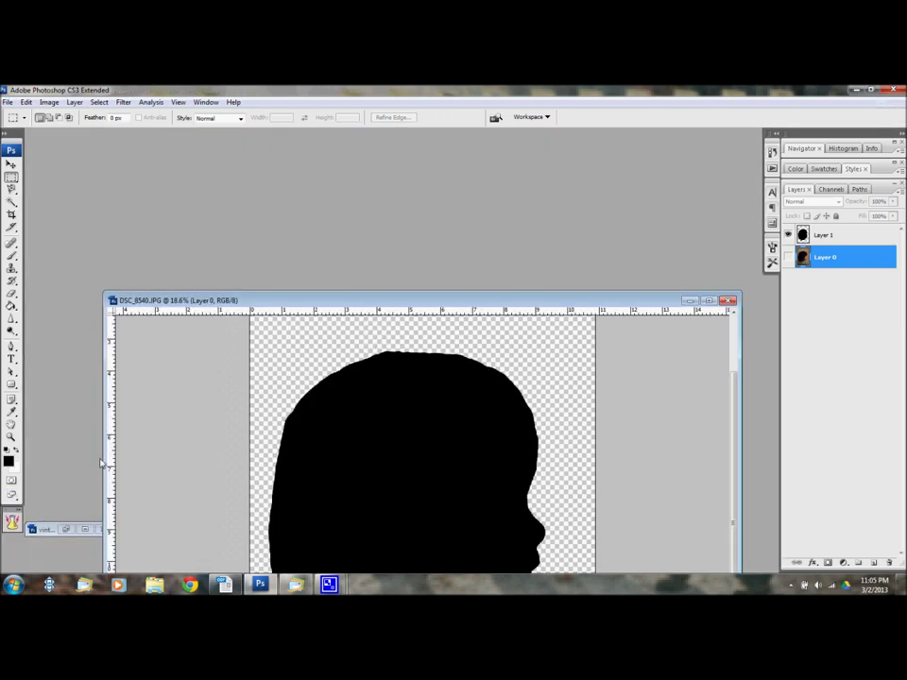
drag(313, 304, 300, 166)
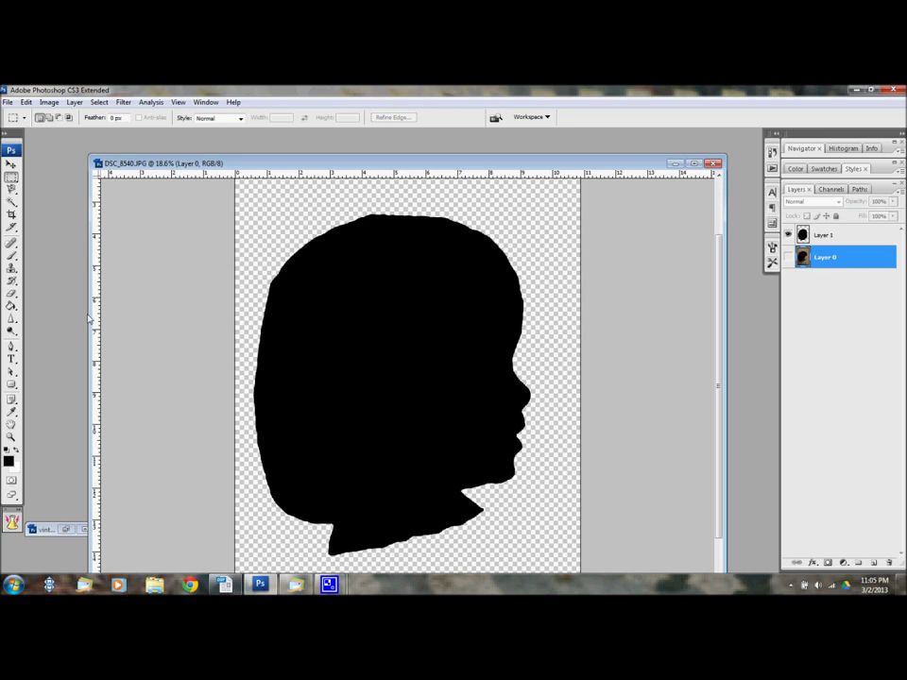
drag(89, 319, 219, 308)
drag(501, 164, 542, 146)
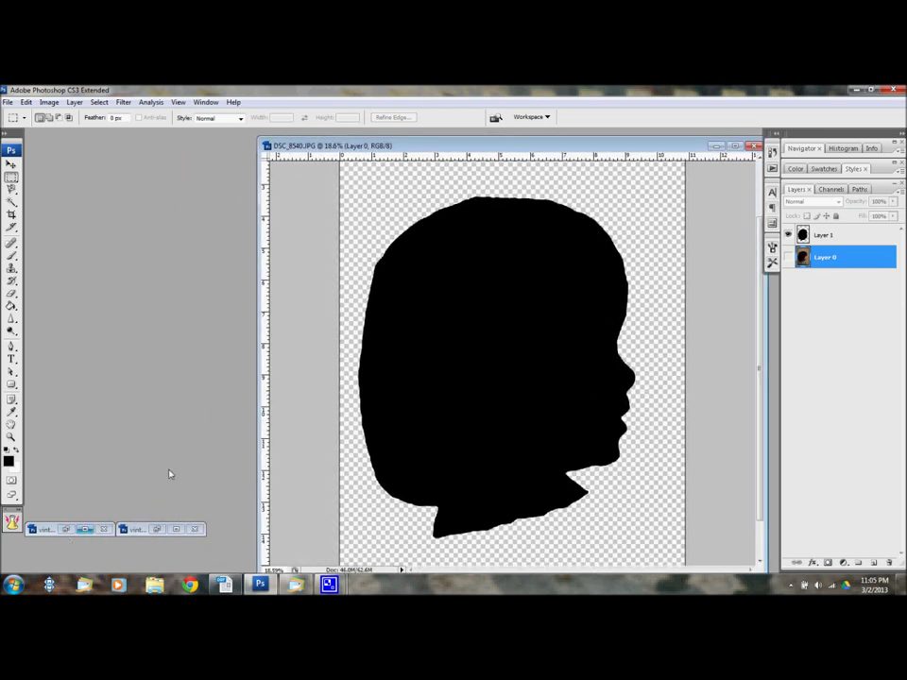
Step: Create a new 8.5 by 11 inch RGB document at 300 pixels/inch with a transparent background
click(8, 101)
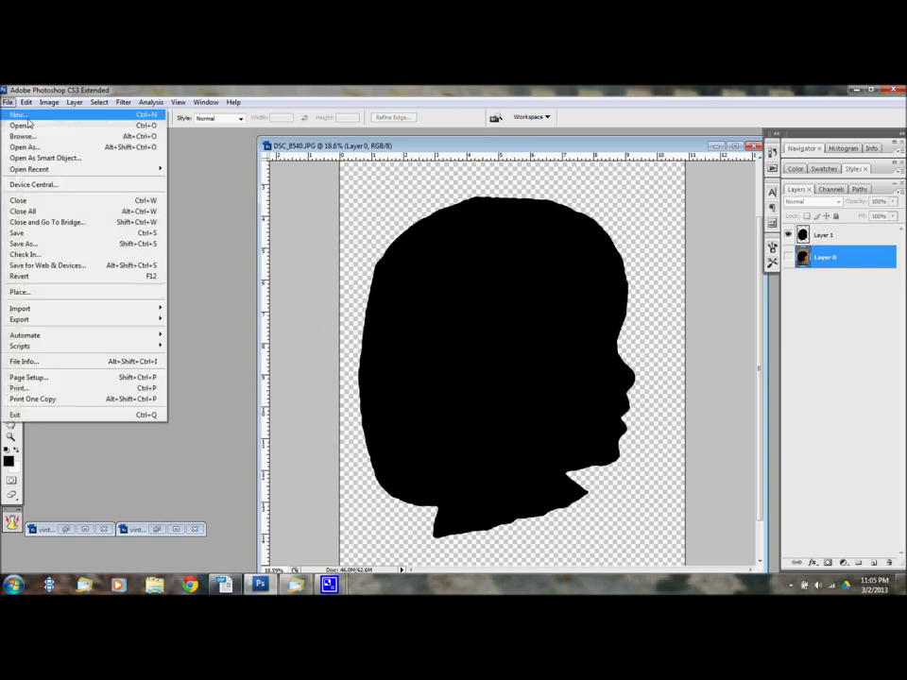
click(21, 113)
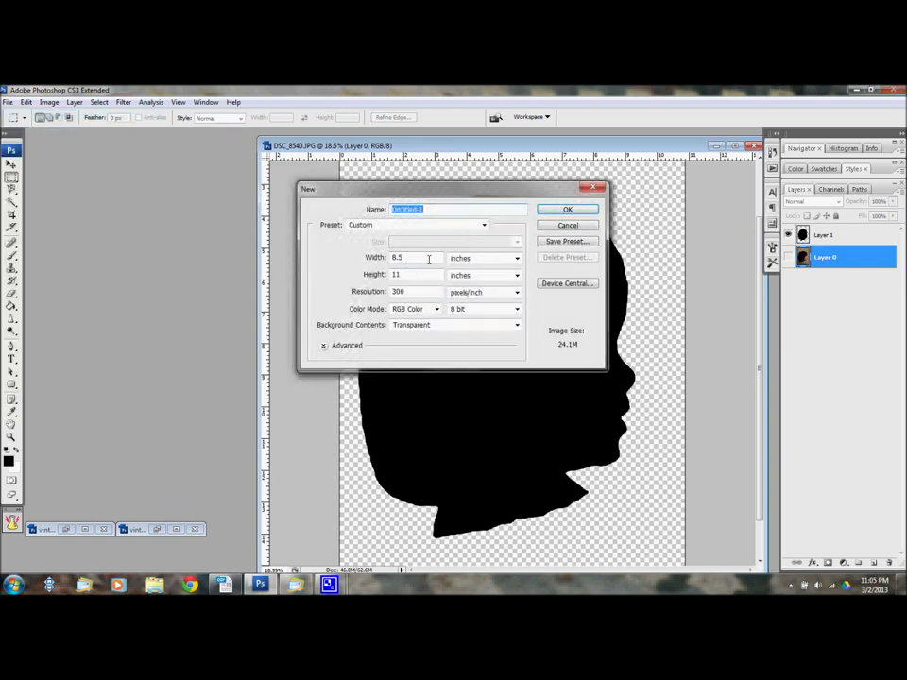
click(372, 275)
click(406, 274)
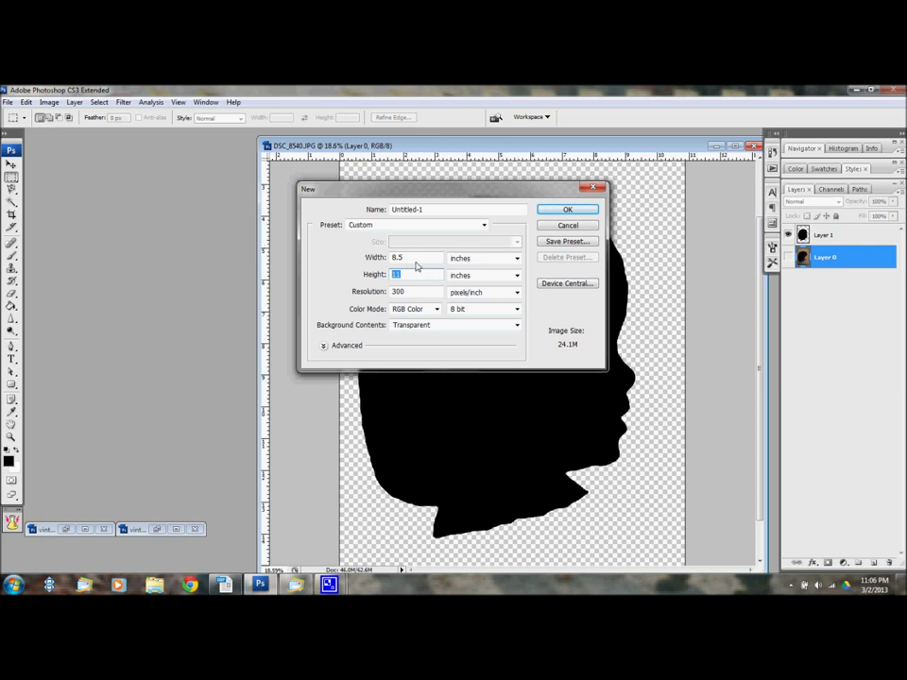
click(377, 259)
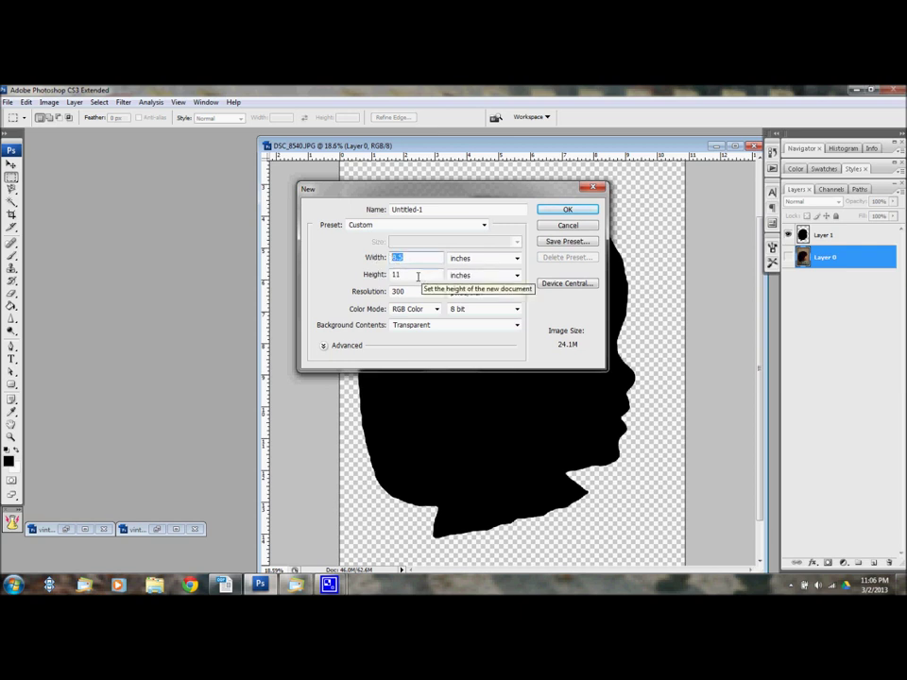
click(418, 276)
click(568, 210)
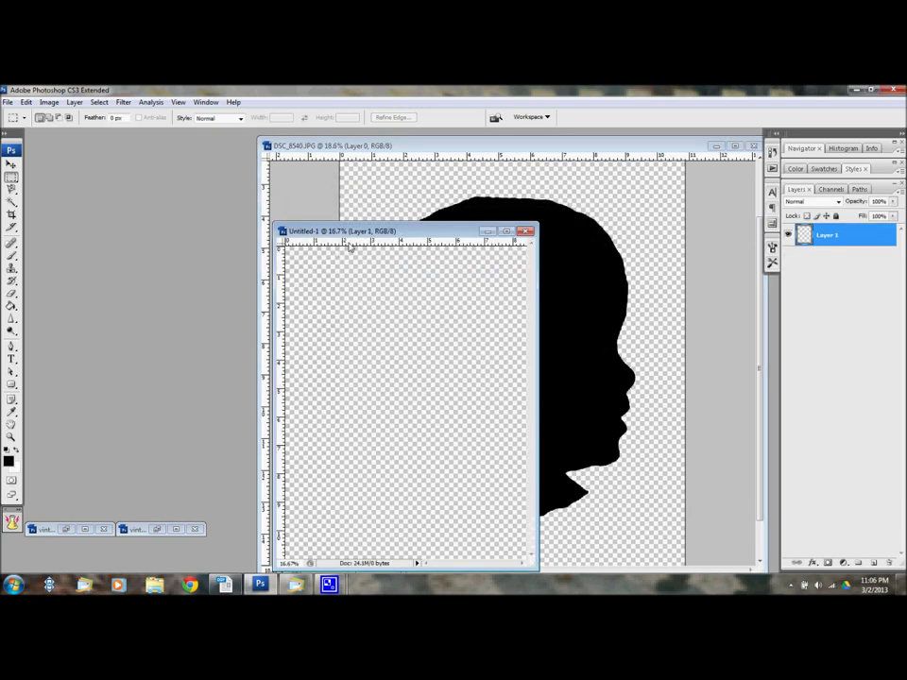
Step: Place the new document beside the silhouette document, copy the silhouette into it with the Move tool, and bring the whole head onto the page
drag(366, 230, 238, 154)
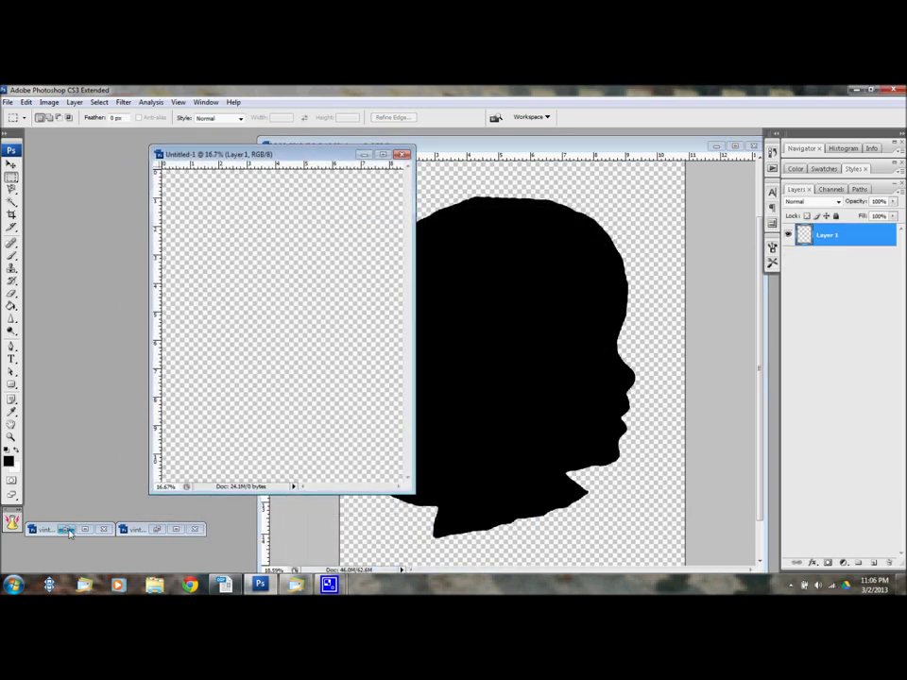
click(12, 164)
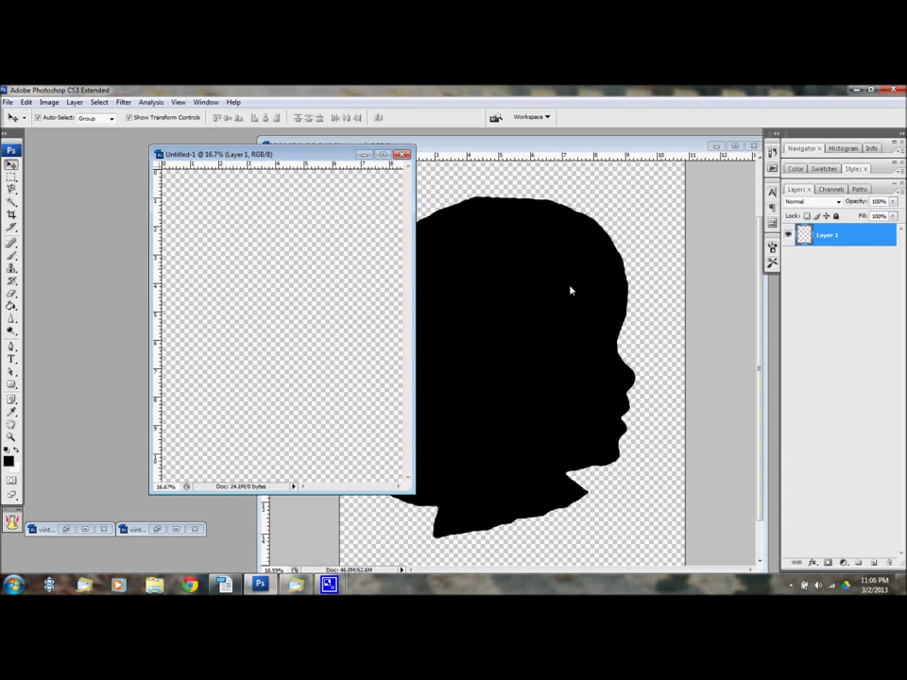
drag(527, 294, 237, 245)
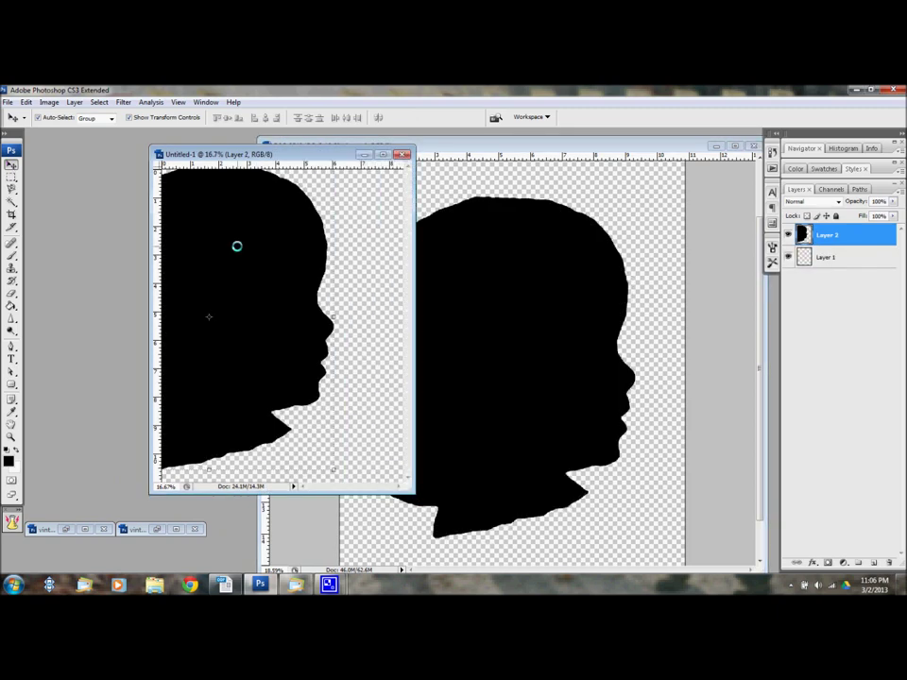
drag(305, 255, 320, 259)
key(ctrl+minus)
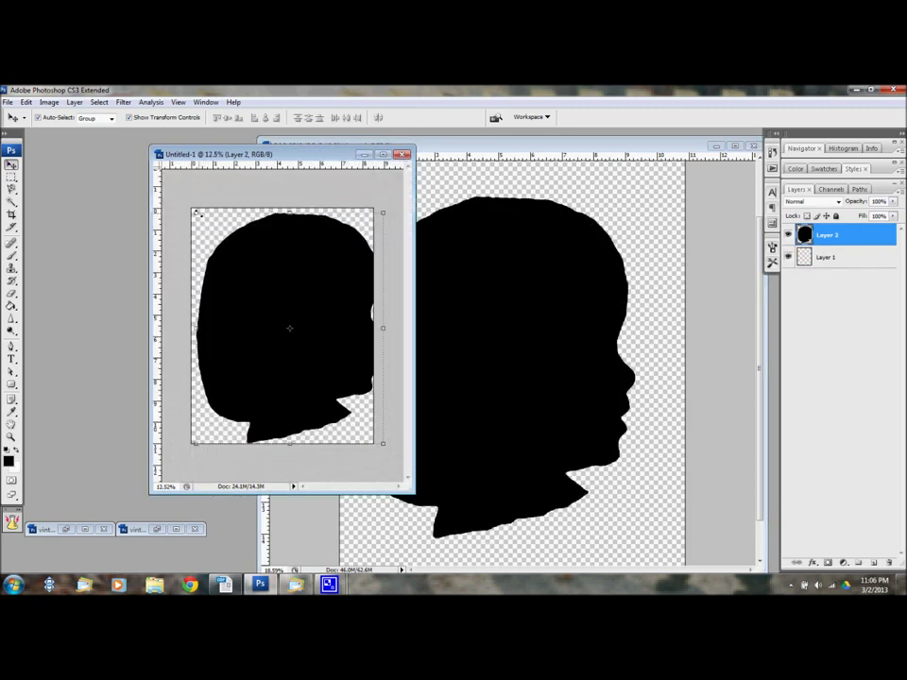
Step: Scale the copied silhouette to about 80% and centre it on the page
drag(197, 214, 296, 255)
drag(337, 295, 309, 265)
key(Return)
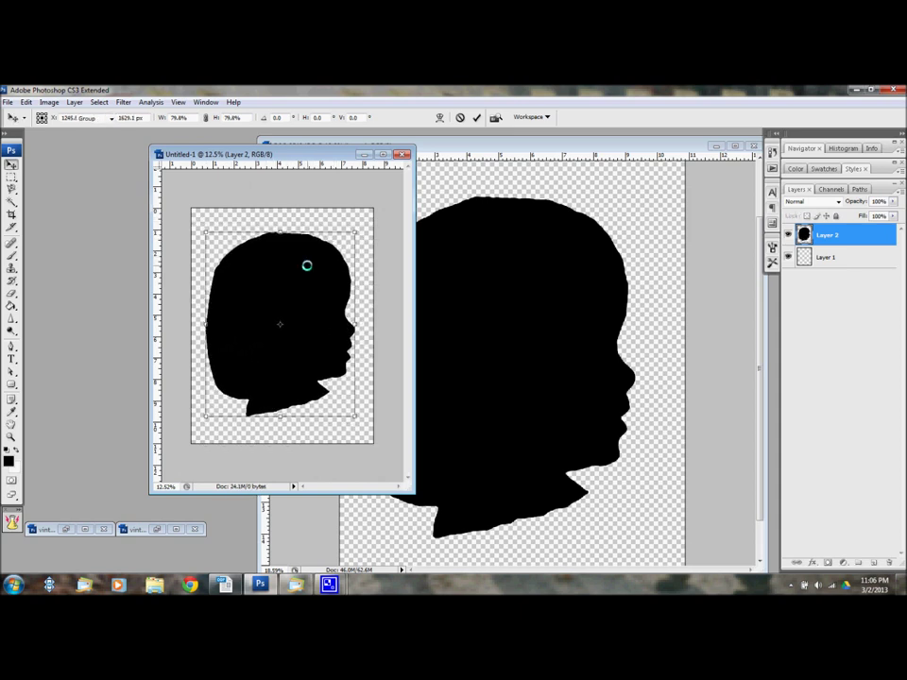
click(239, 213)
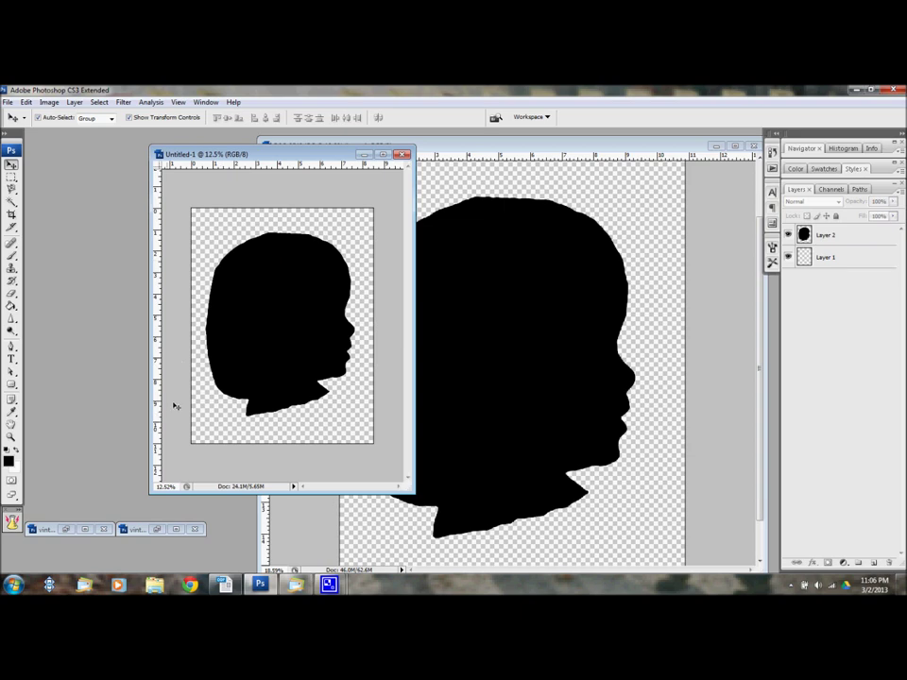
Step: Restore vintagesprout_paper_floral_tps.jpg, copy the floral paper into the new document, and position it to cover the whole page
double_click(43, 529)
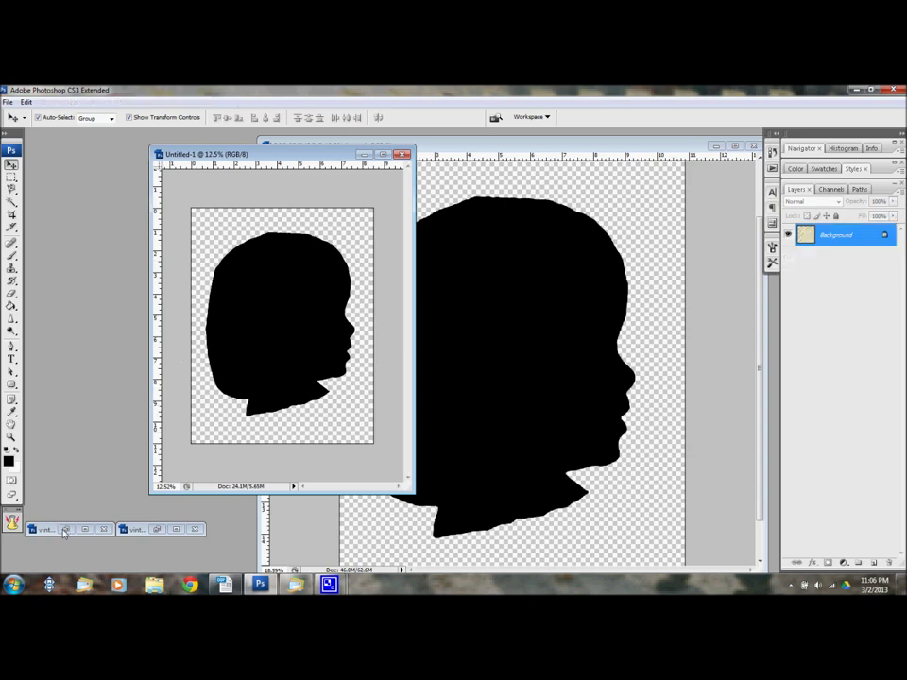
click(221, 228)
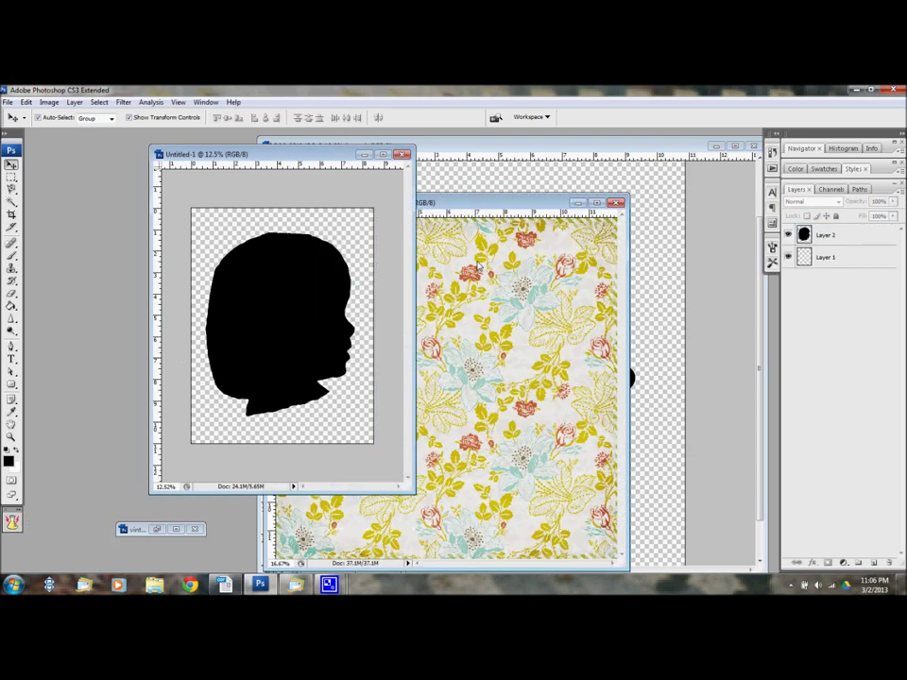
drag(477, 210, 586, 176)
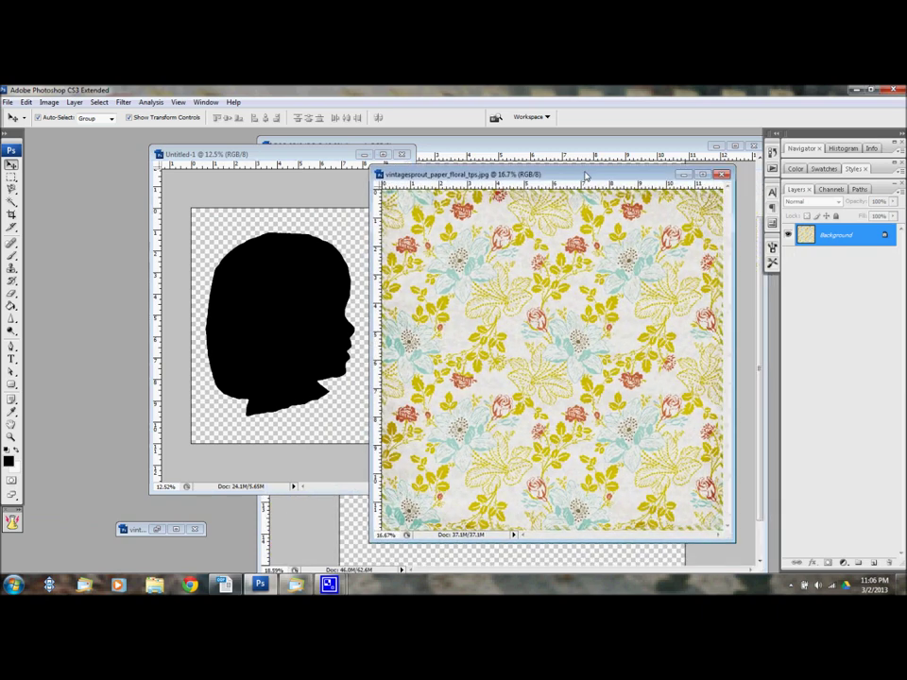
drag(487, 312, 246, 219)
drag(351, 251, 405, 312)
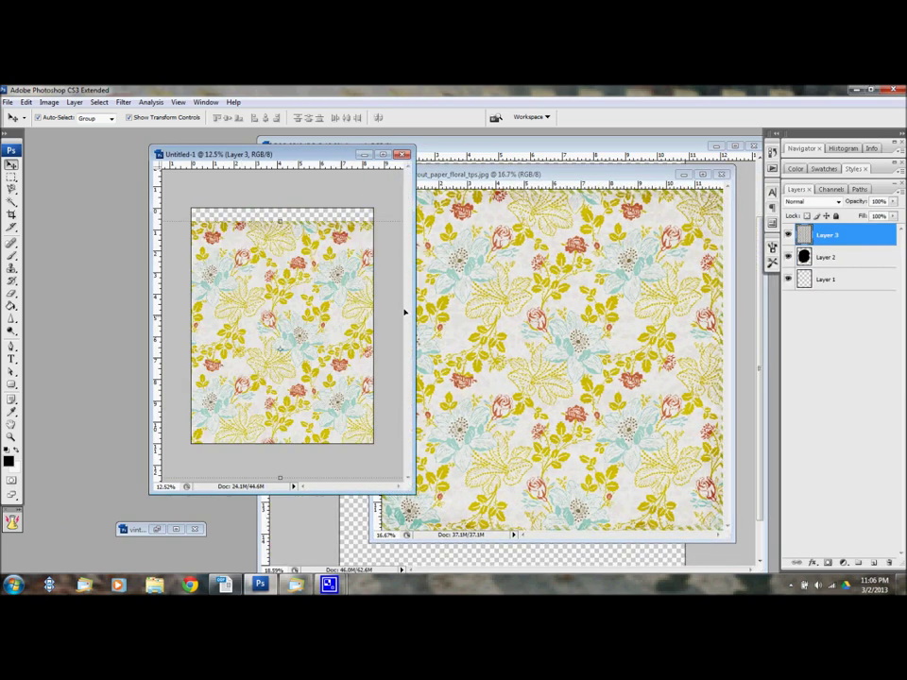
drag(343, 269, 330, 251)
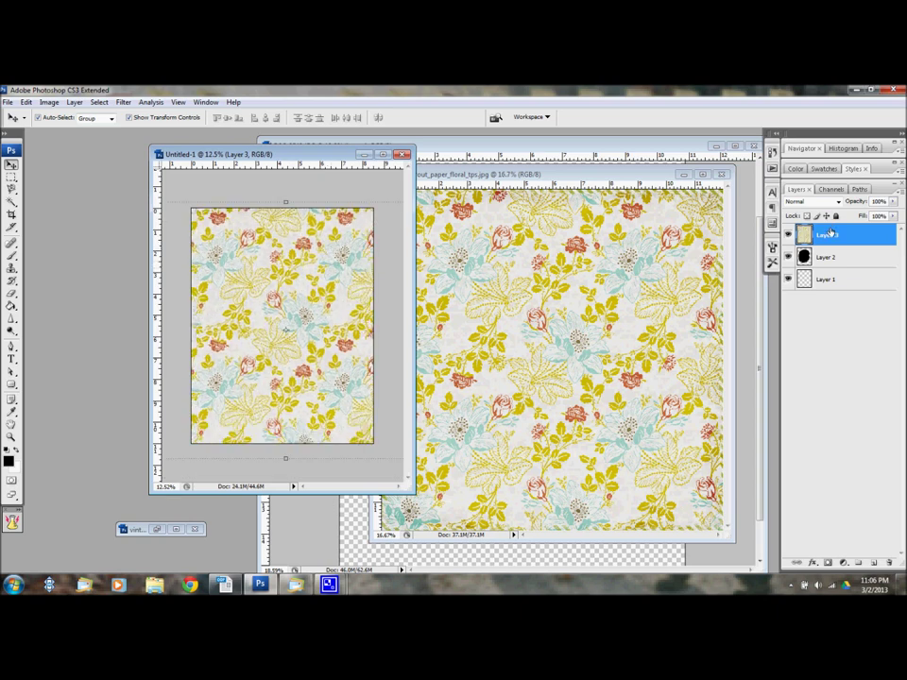
Step: Move the floral paper layer beneath the silhouette layer and close the floral paper document without saving
drag(829, 233, 832, 269)
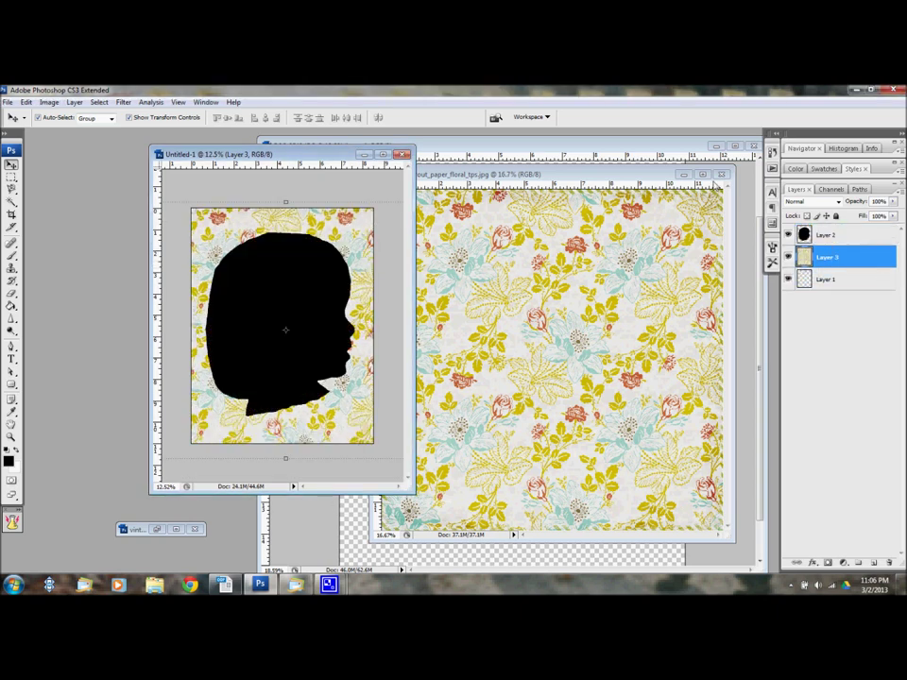
click(721, 174)
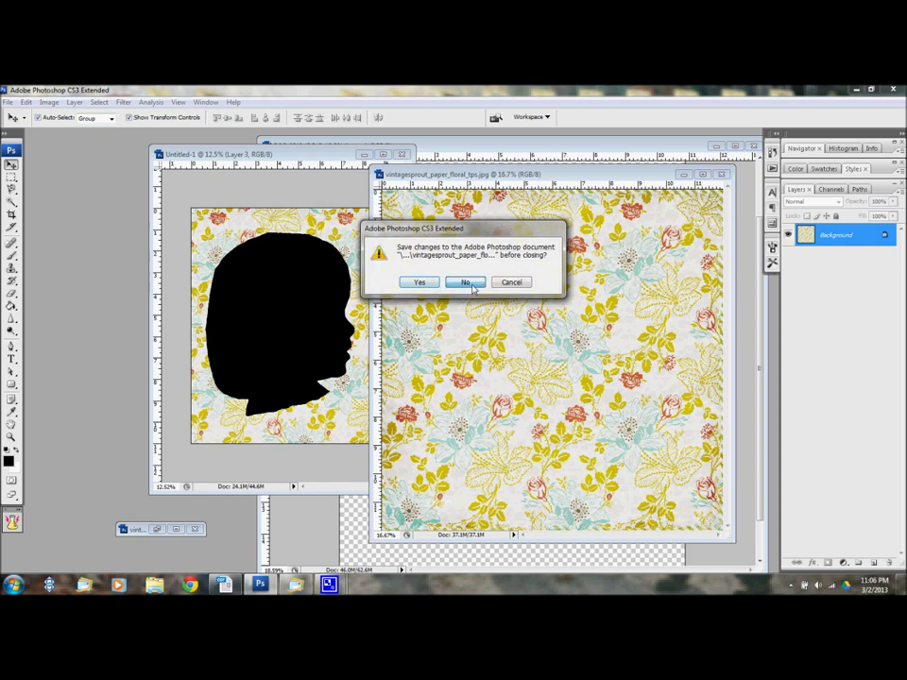
click(472, 285)
Step: Copy the teal vintagesprout_paper_floraldot_tps.jpg paper above the silhouette layer and clip it to the silhouette shape
click(285, 267)
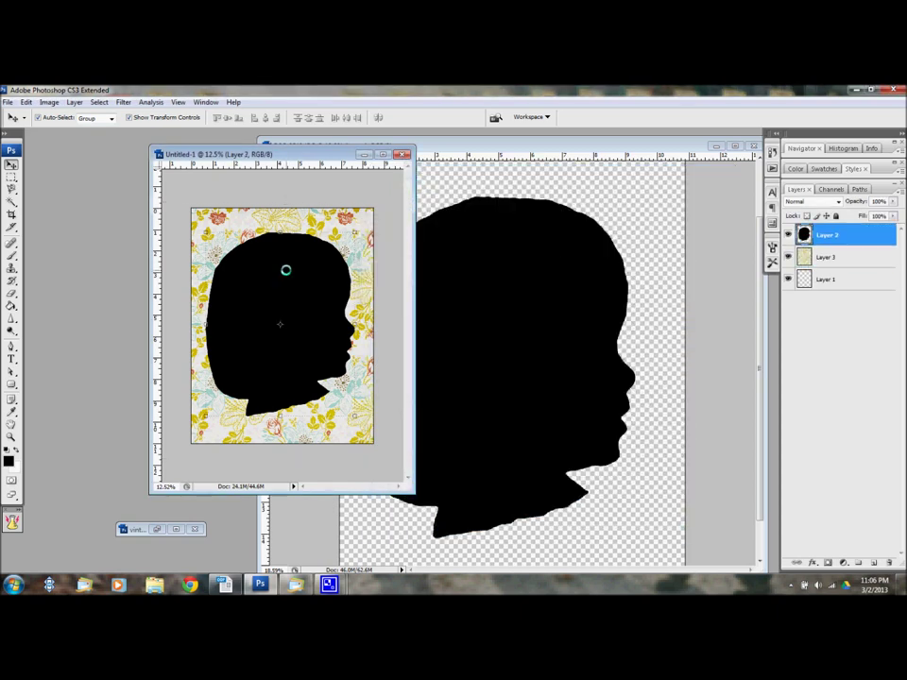
double_click(161, 530)
drag(438, 336, 275, 239)
key(ctrl+alt+g)
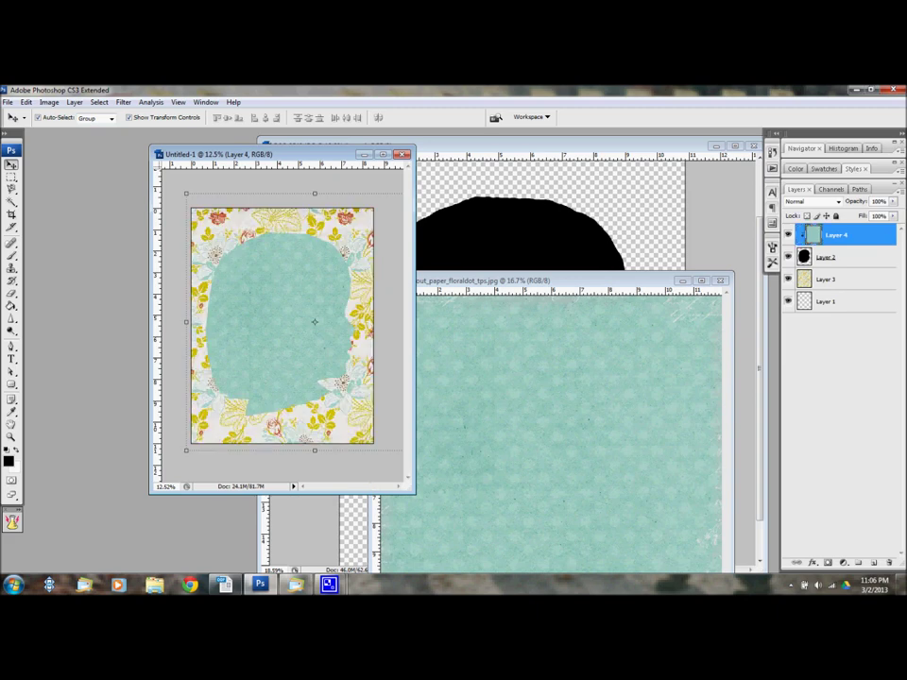
Step: Close the teal dotted paper document and move the DSC_8540.JPG window over to the workspace's centre
click(720, 281)
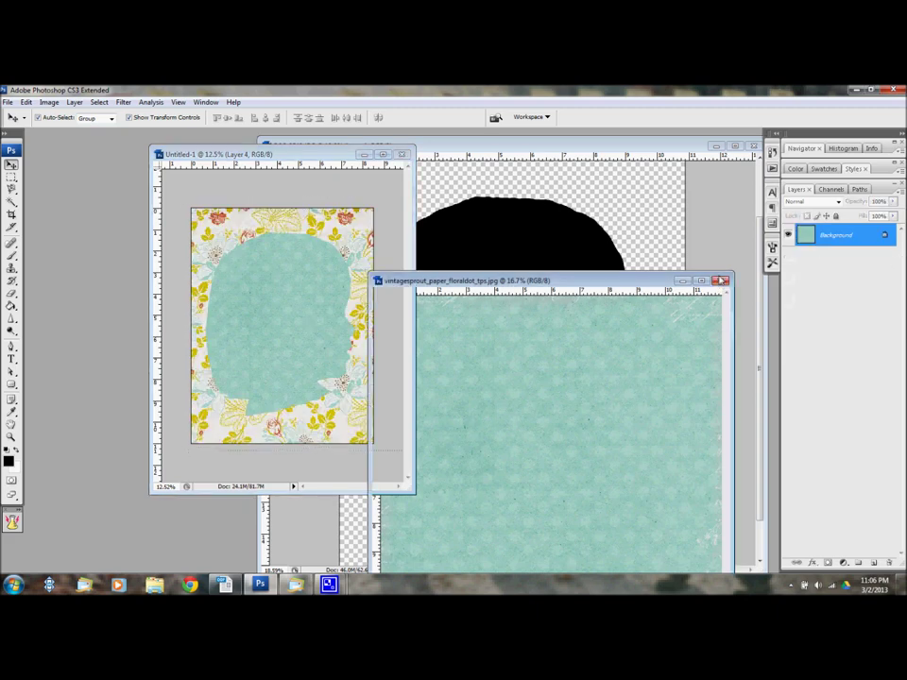
drag(649, 141, 486, 146)
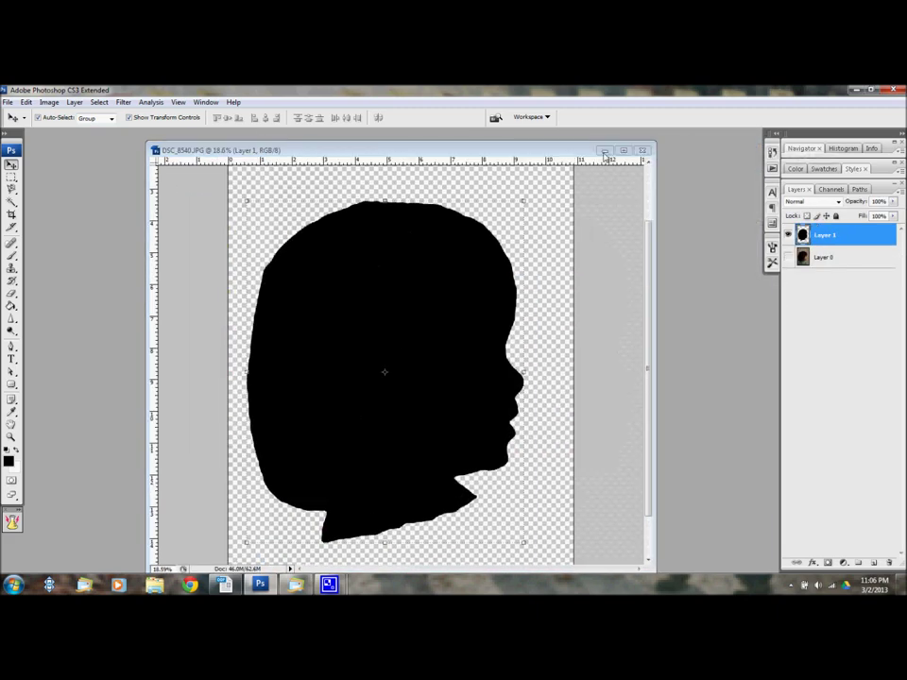
Step: Close DSC_8540.JPG without saving changes and maximize the Untitled-1 document window
click(642, 150)
key(n)
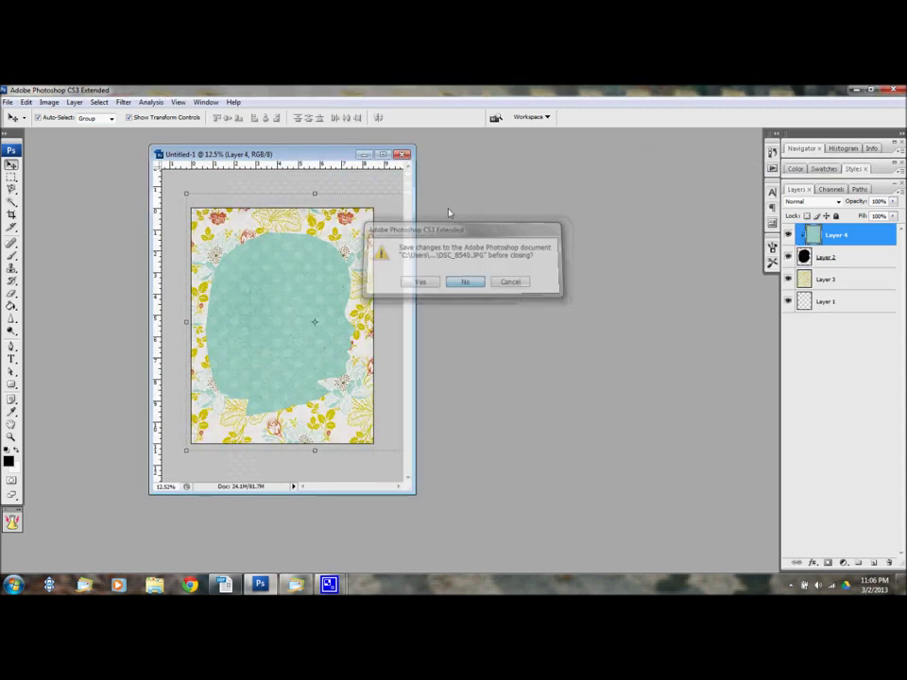
click(384, 154)
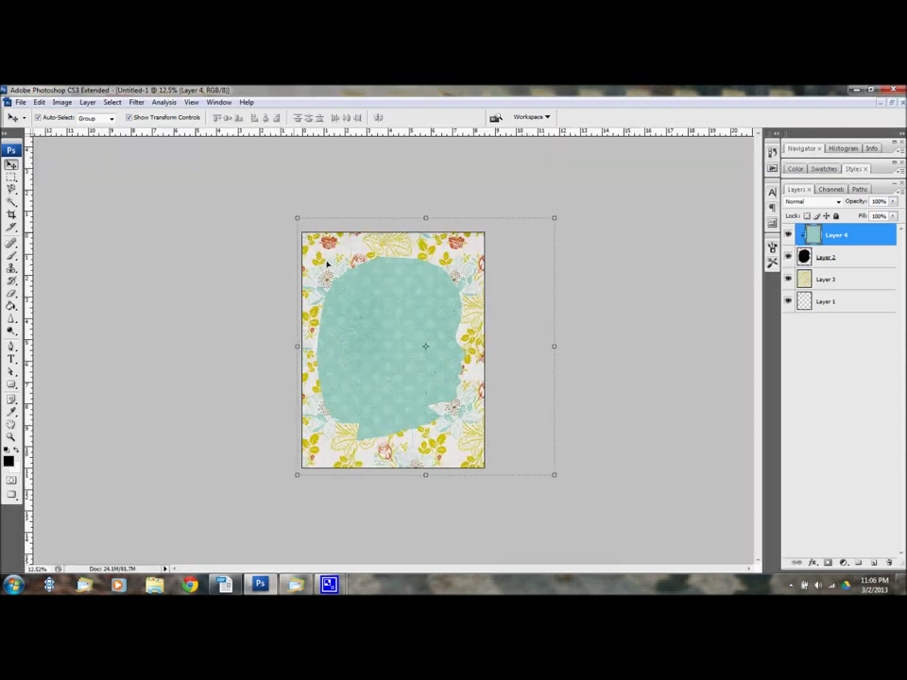
Step: Apply a drop shadow style preset to the silhouette on Layer 2 and shift the silhouette slightly down the page
scroll(367, 335, up, 7)
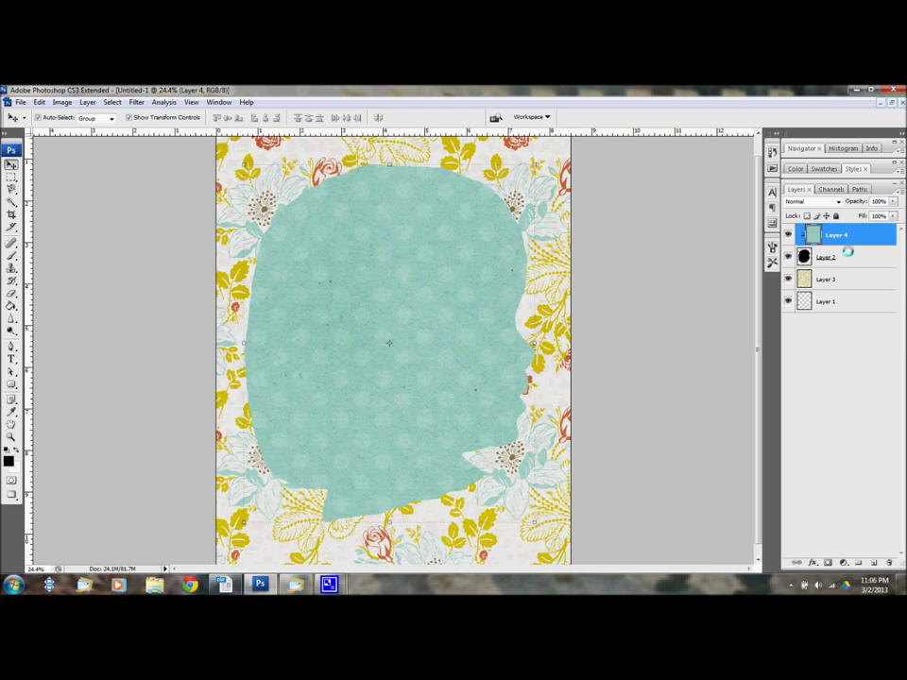
click(848, 253)
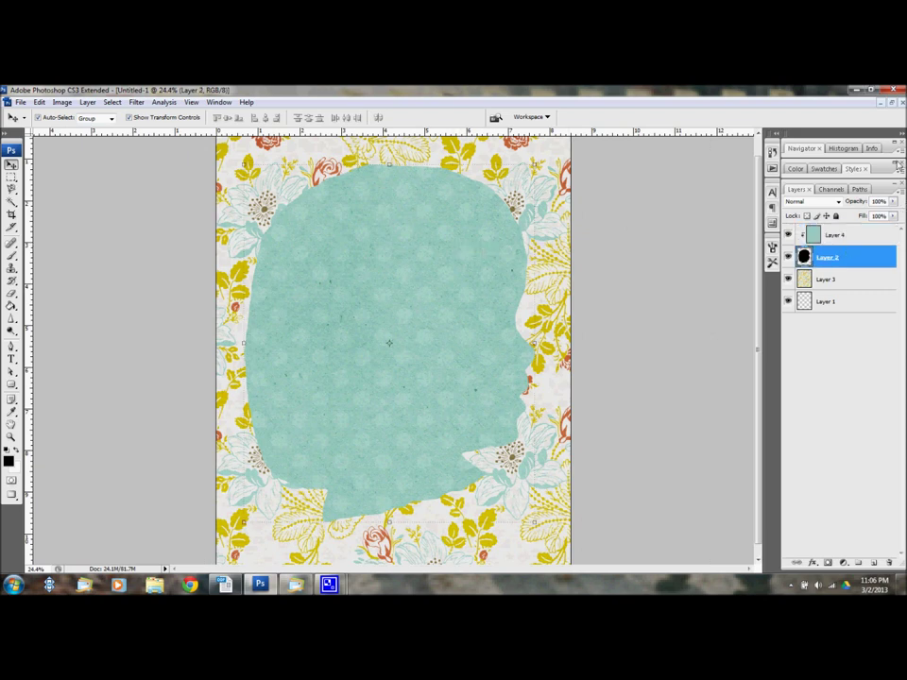
click(894, 167)
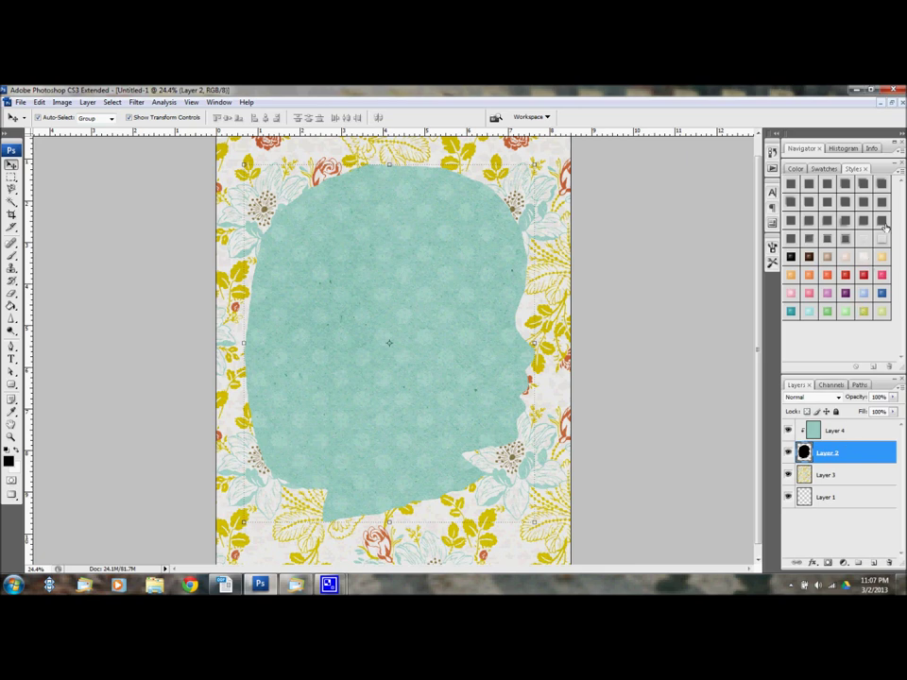
click(881, 203)
click(403, 359)
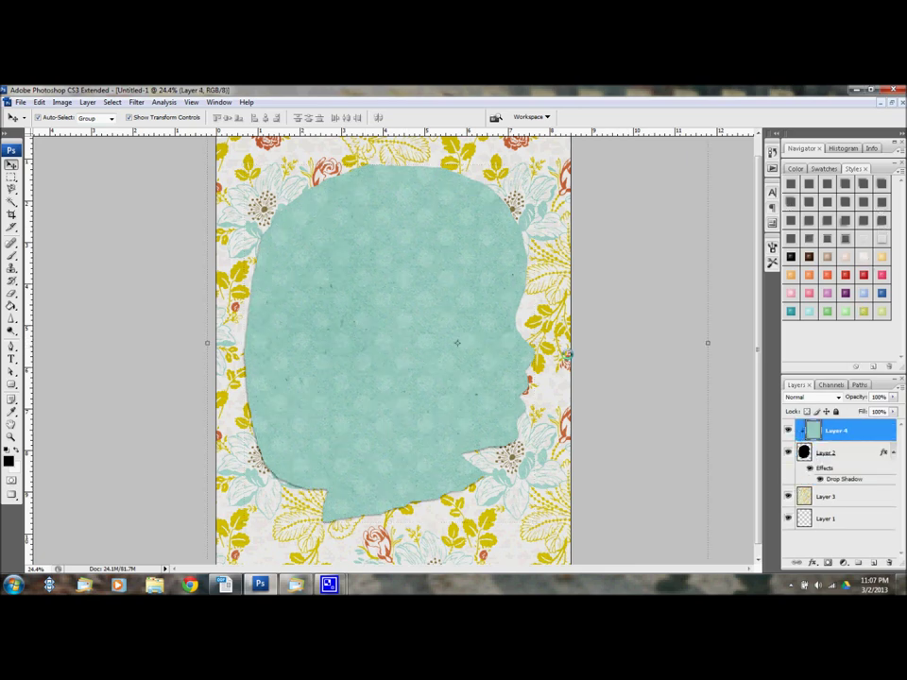
click(565, 354)
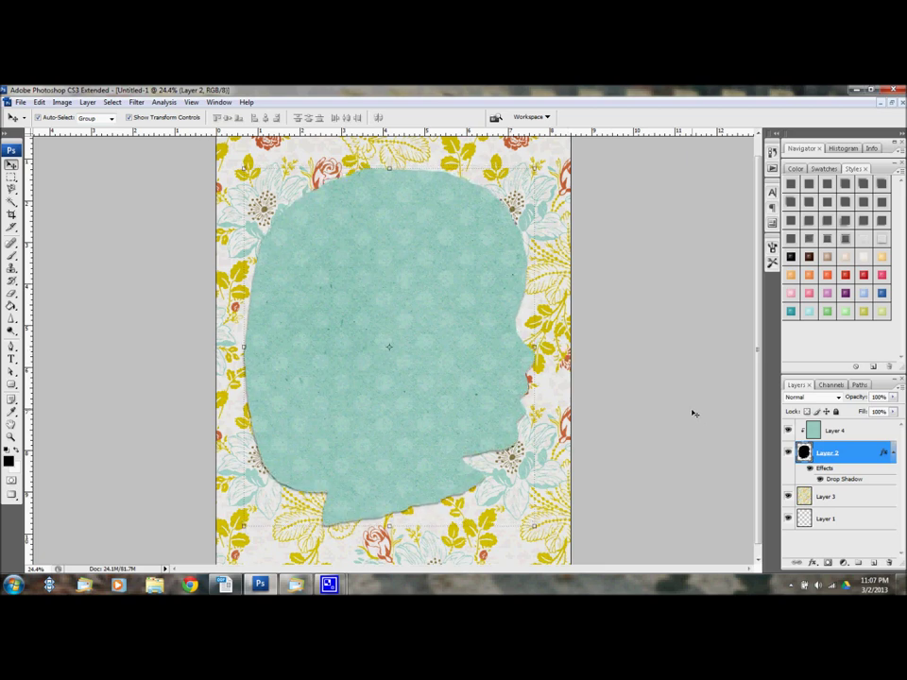